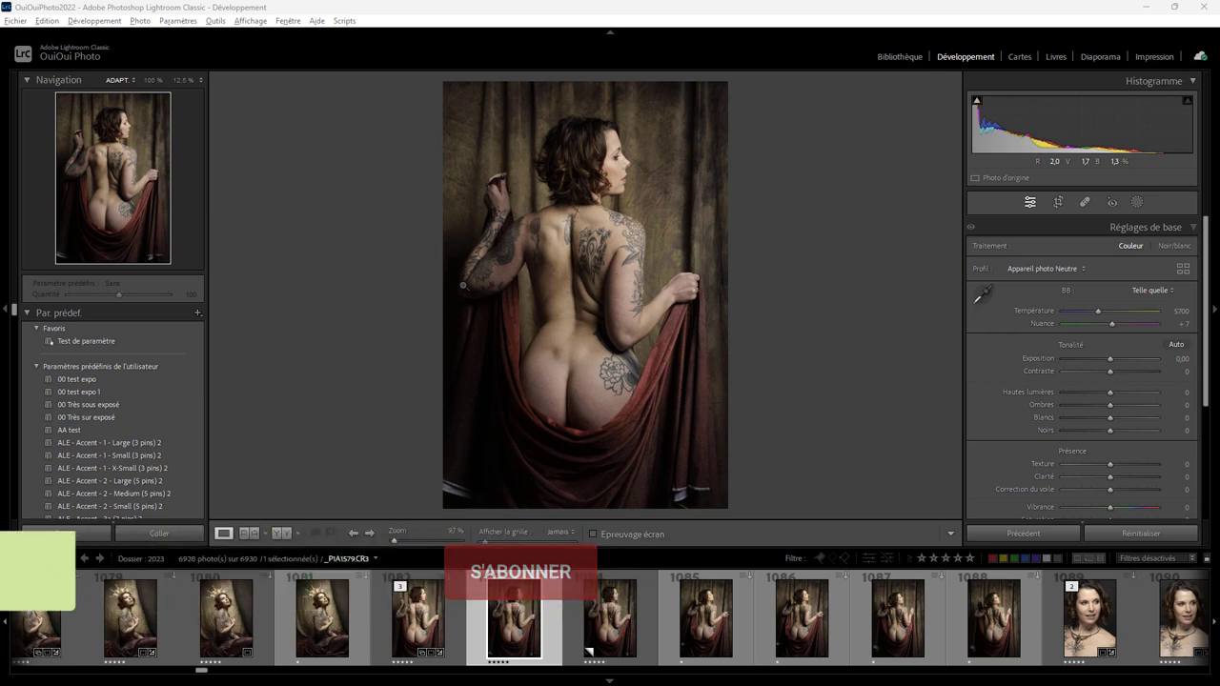
- Load the tattooed back portrait, thumbnail 1083, from the filmstrip into Develop
click(519, 606)
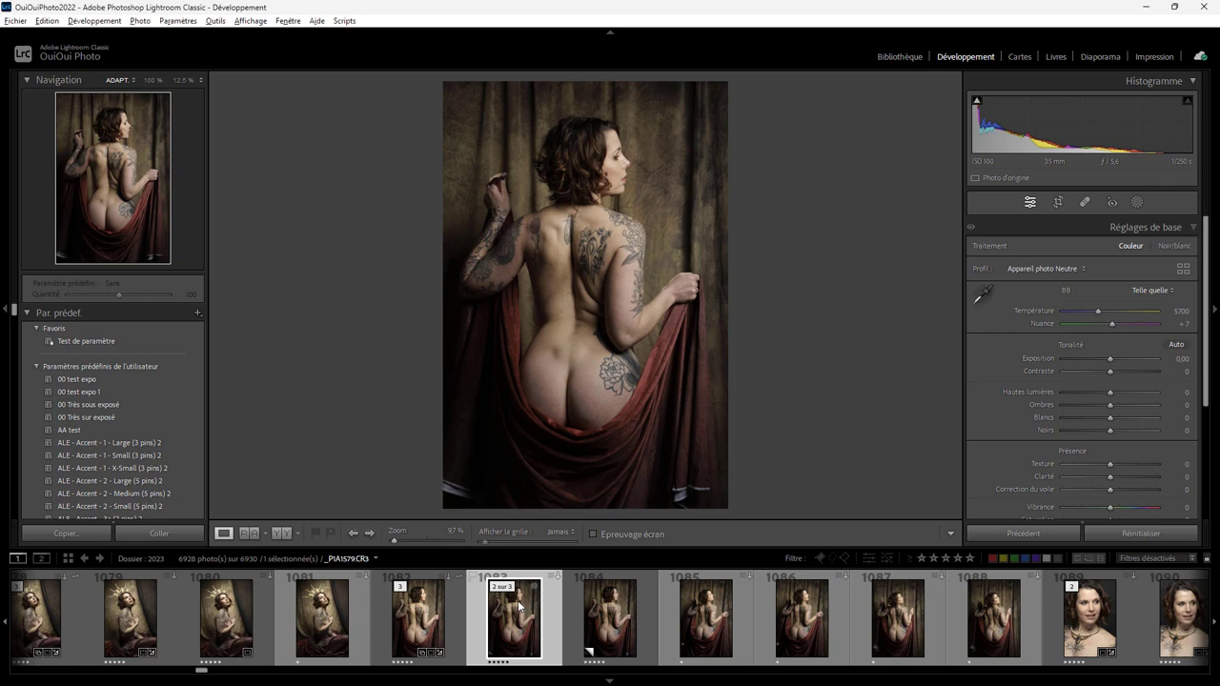
- Switch to the Copie 1 virtual copy and raise Clarity to +100
mouse_move(514, 618)
click(615, 616)
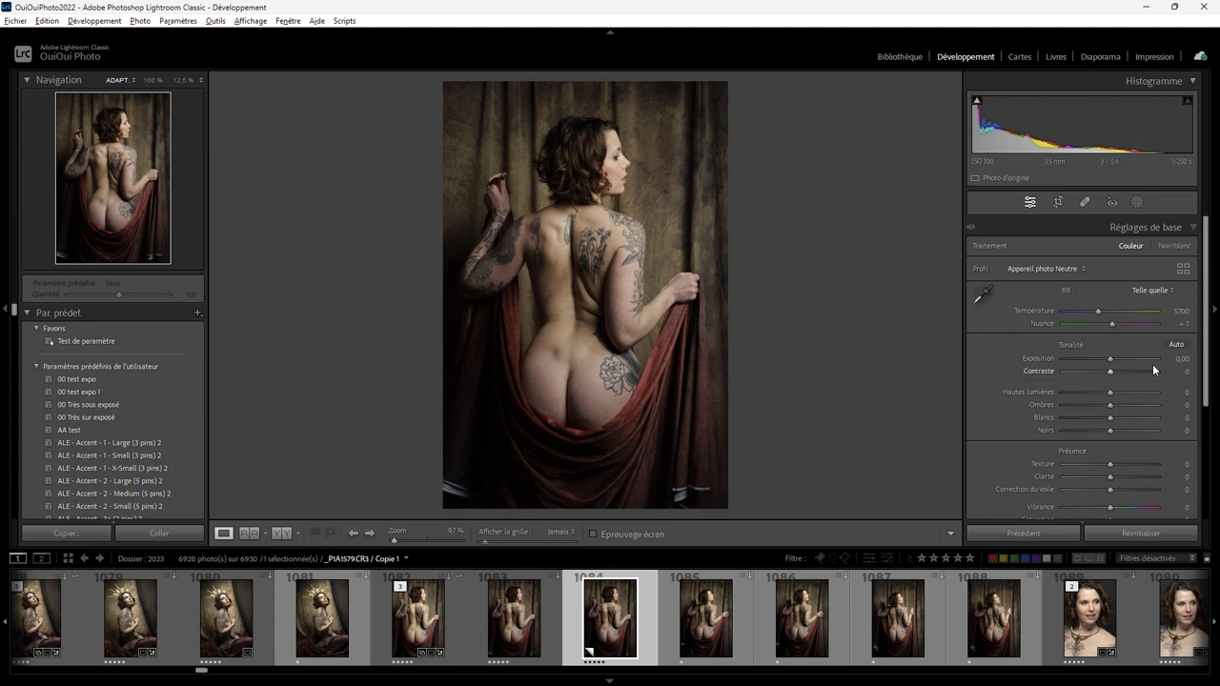
scroll(1204, 369, down, 2)
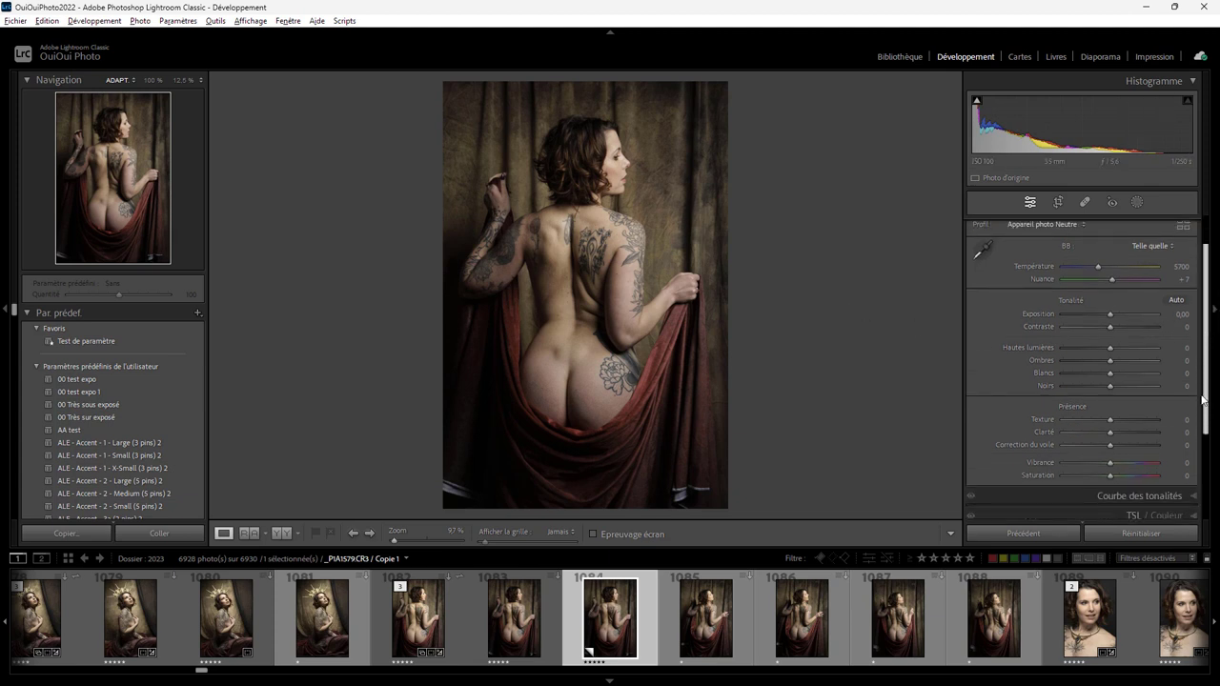
drag(1110, 408, 1179, 408)
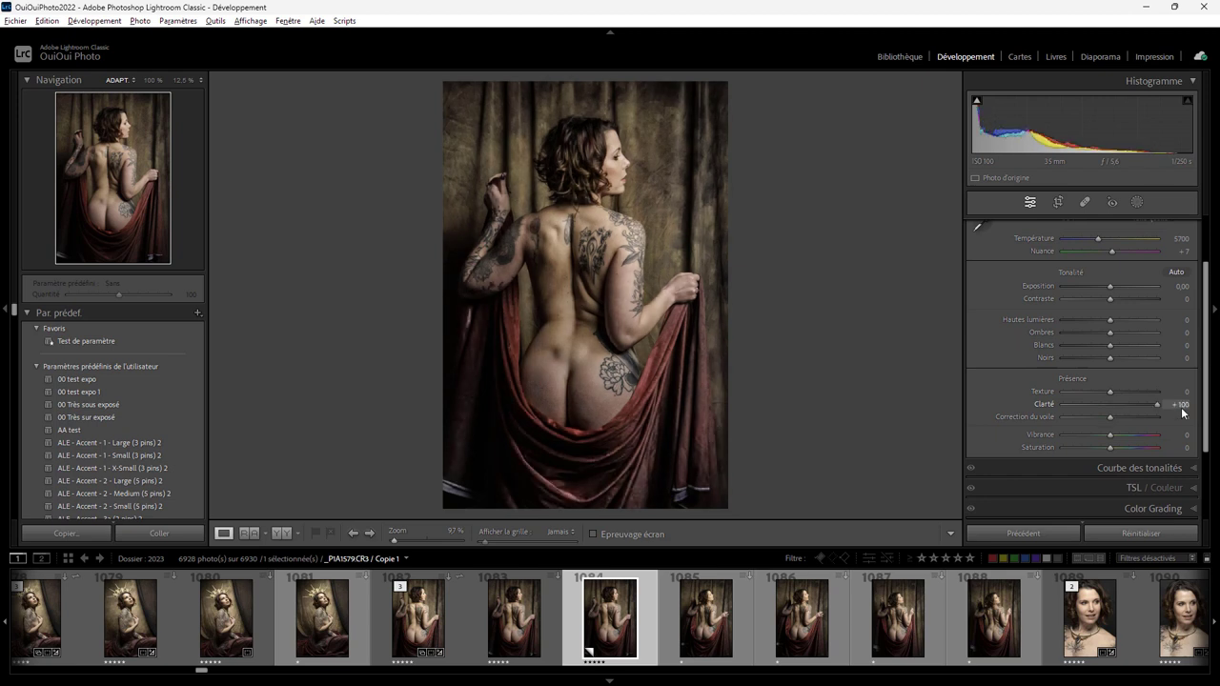
scroll(1205, 387, down, 3)
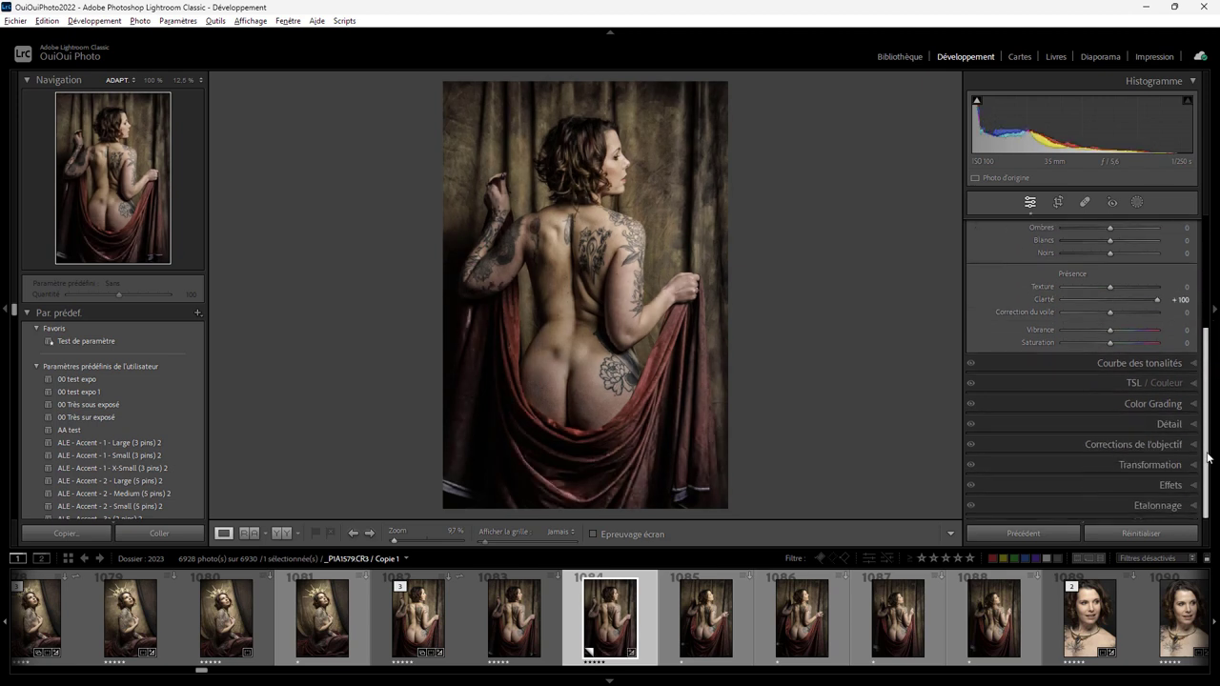
- In HSL / Color, push red luminance and red saturation to +100
click(1191, 385)
scroll(1198, 393, down, 5)
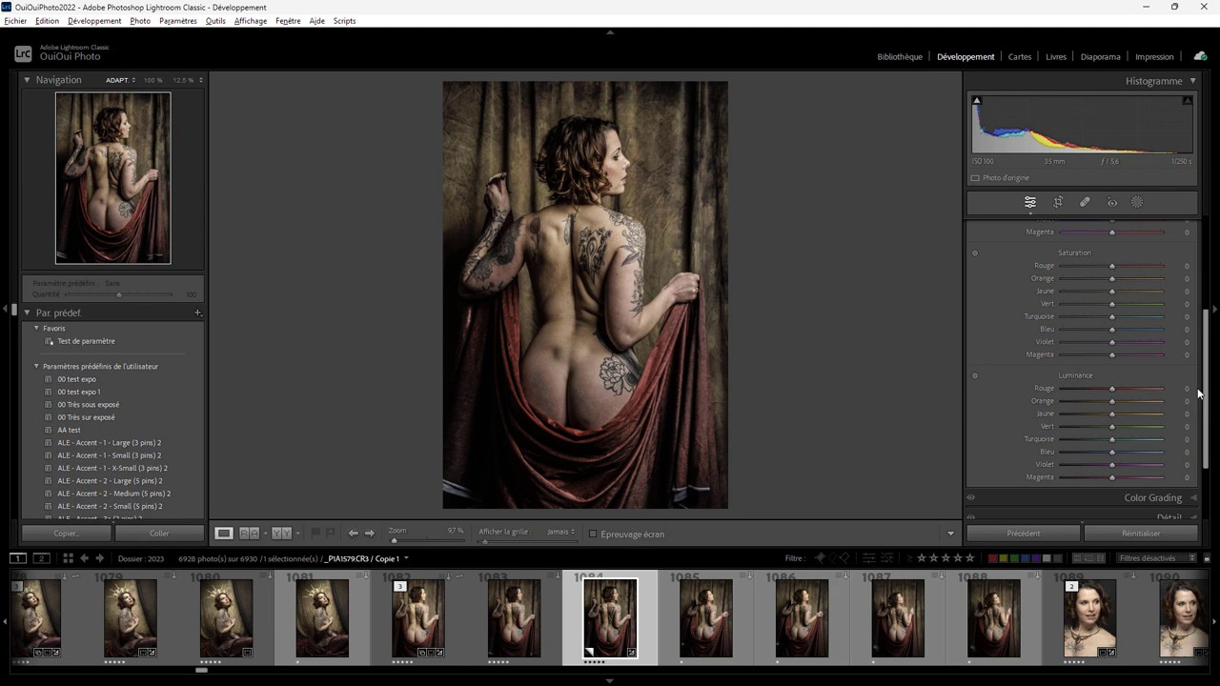
drag(1111, 389, 1165, 389)
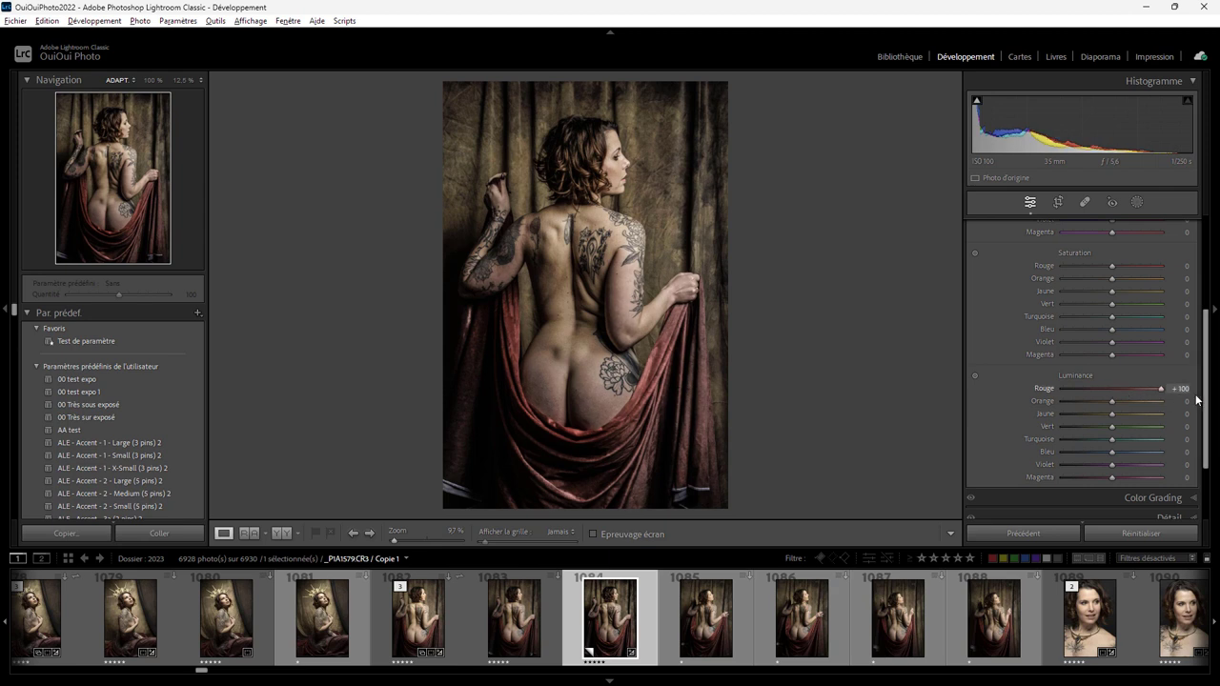
scroll(1196, 405, down, 1)
scroll(1195, 410, down, 2)
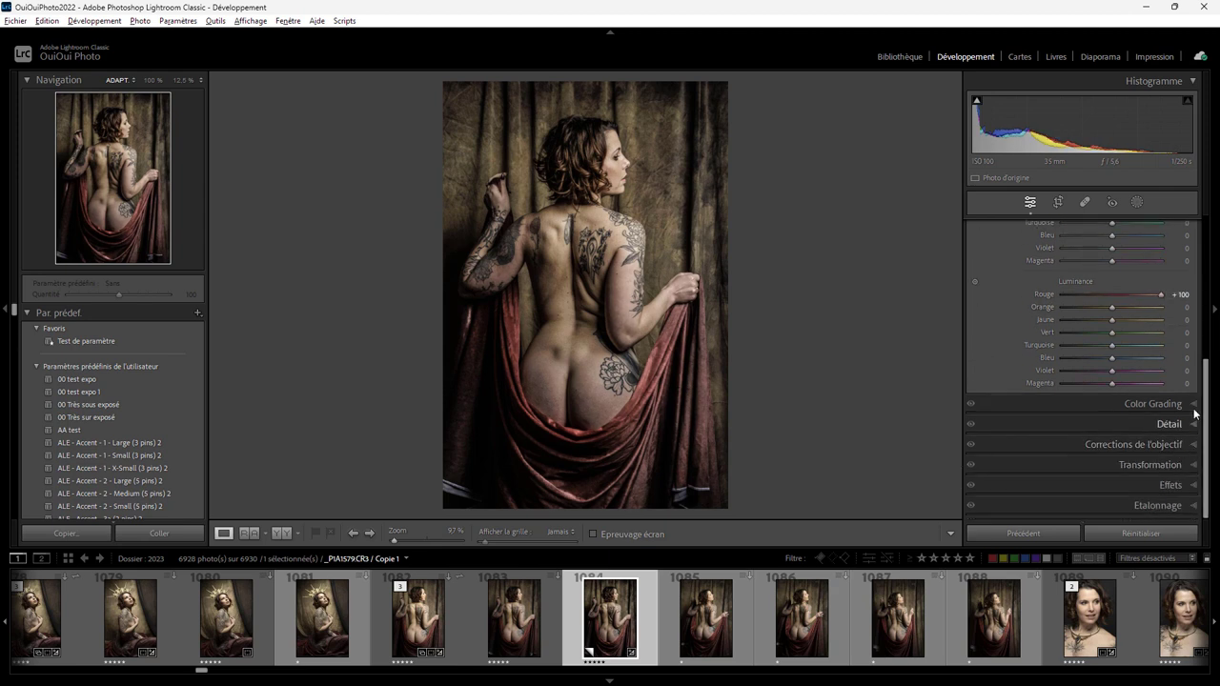
mouse_move(1206, 391)
mouse_down()
mouse_move(1215, 322)
mouse_move(1145, 314)
mouse_move(1193, 331)
mouse_up()
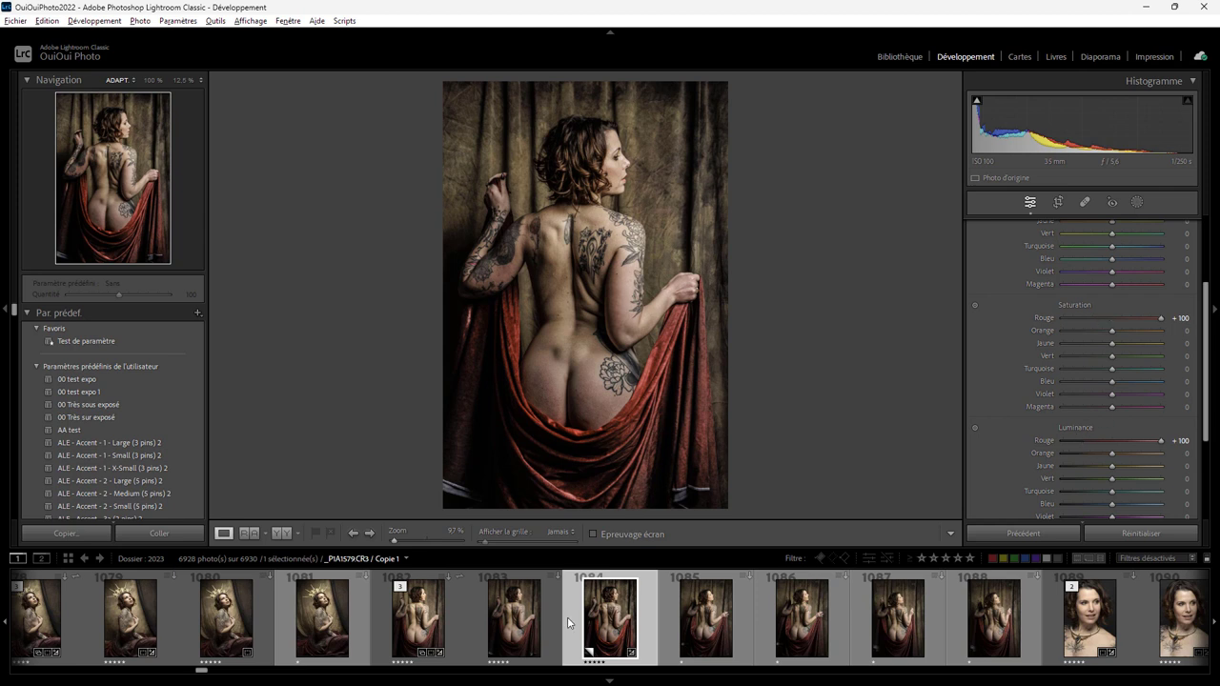
mouse_move(514, 620)
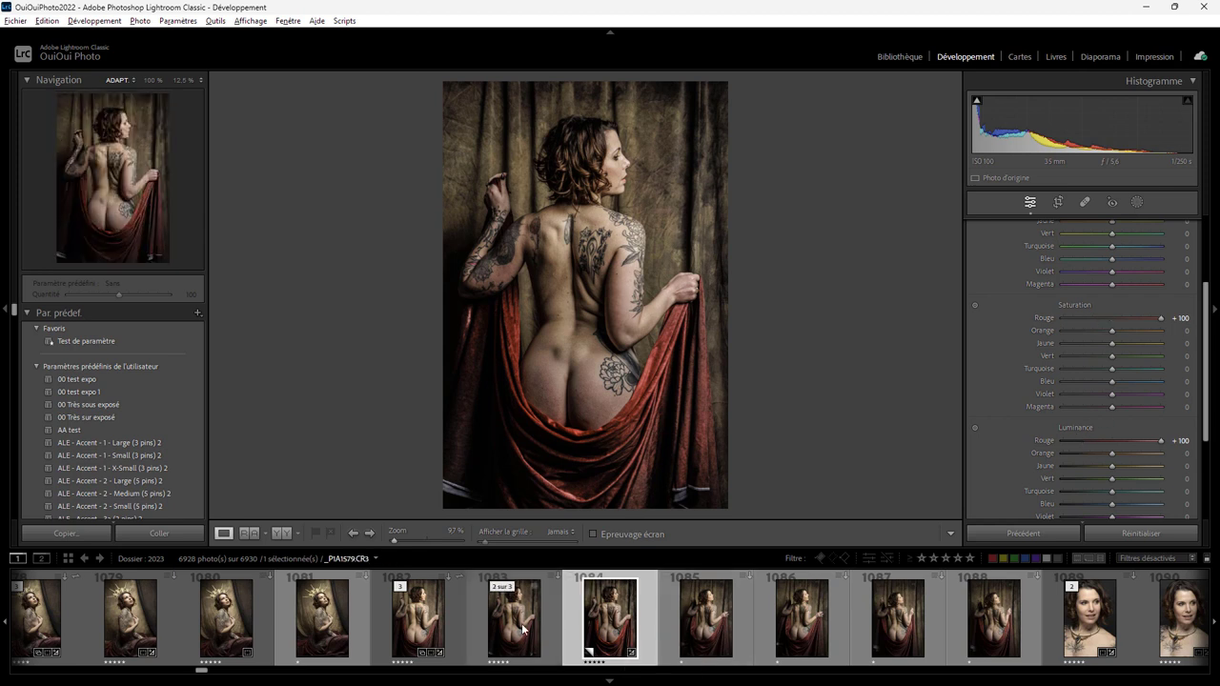
- Set red saturation, red luminance and Clarity to +100 on original 1083, then add copy 1084 to the selection
click(523, 629)
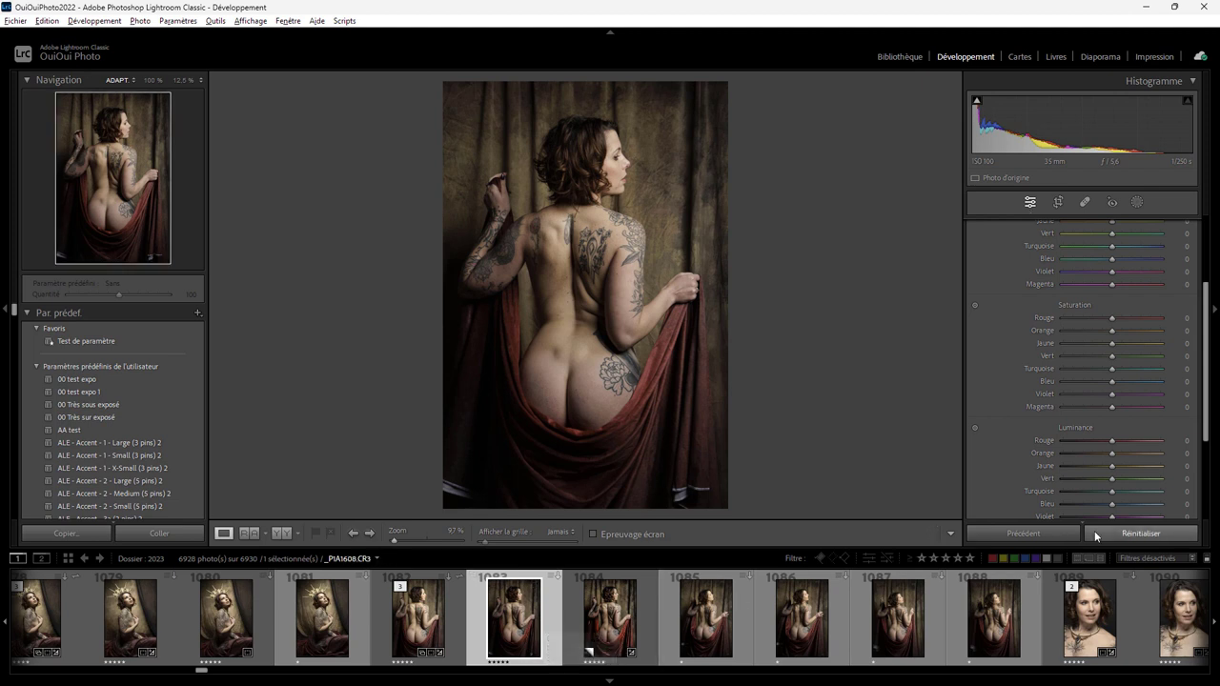
drag(1113, 318, 1182, 328)
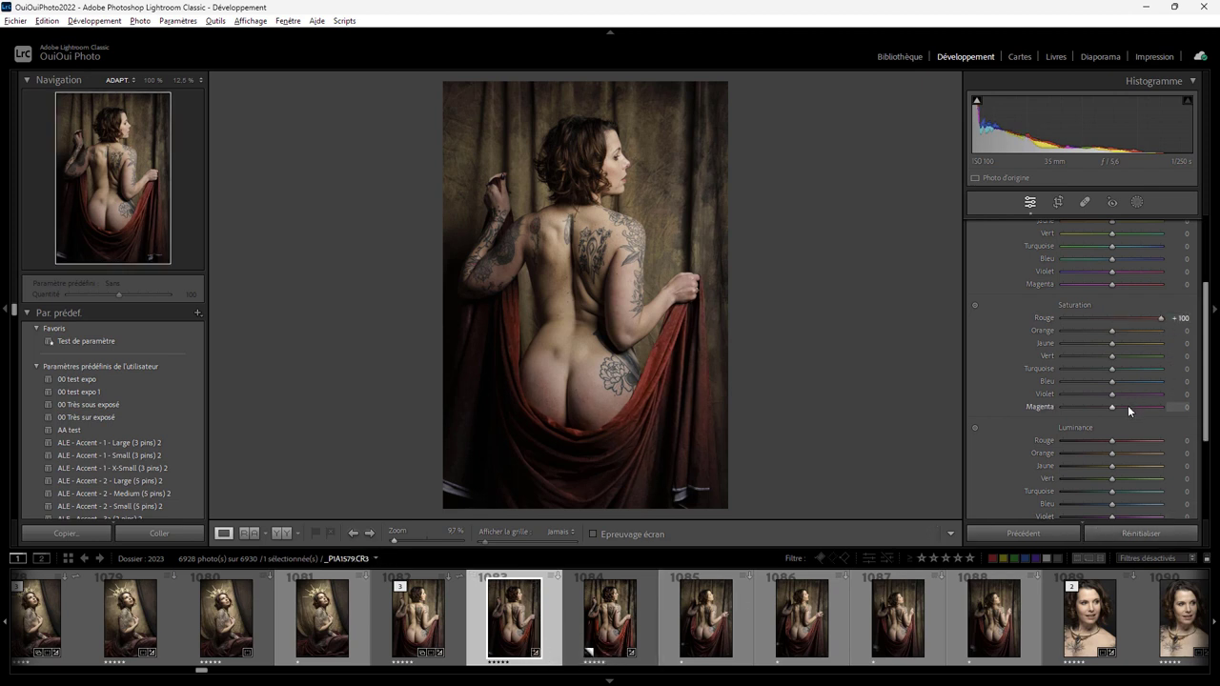
mouse_move(1112, 440)
mouse_down()
mouse_move(1204, 434)
mouse_move(1194, 232)
mouse_up()
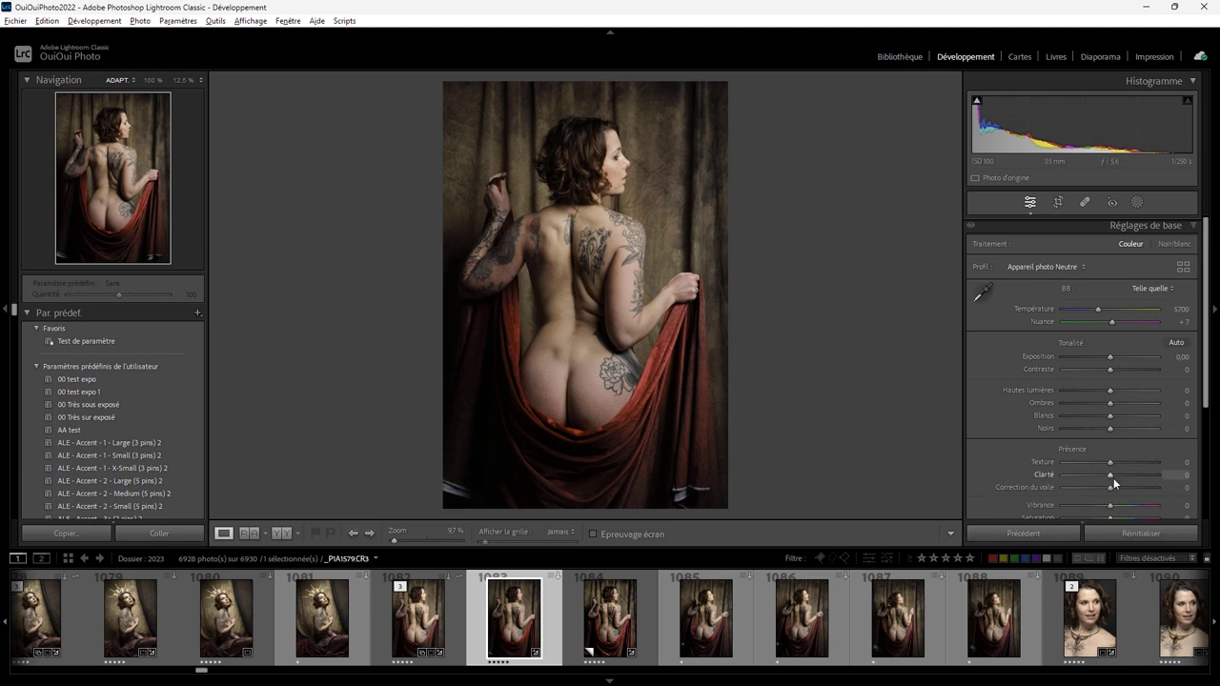
drag(1110, 476, 1209, 479)
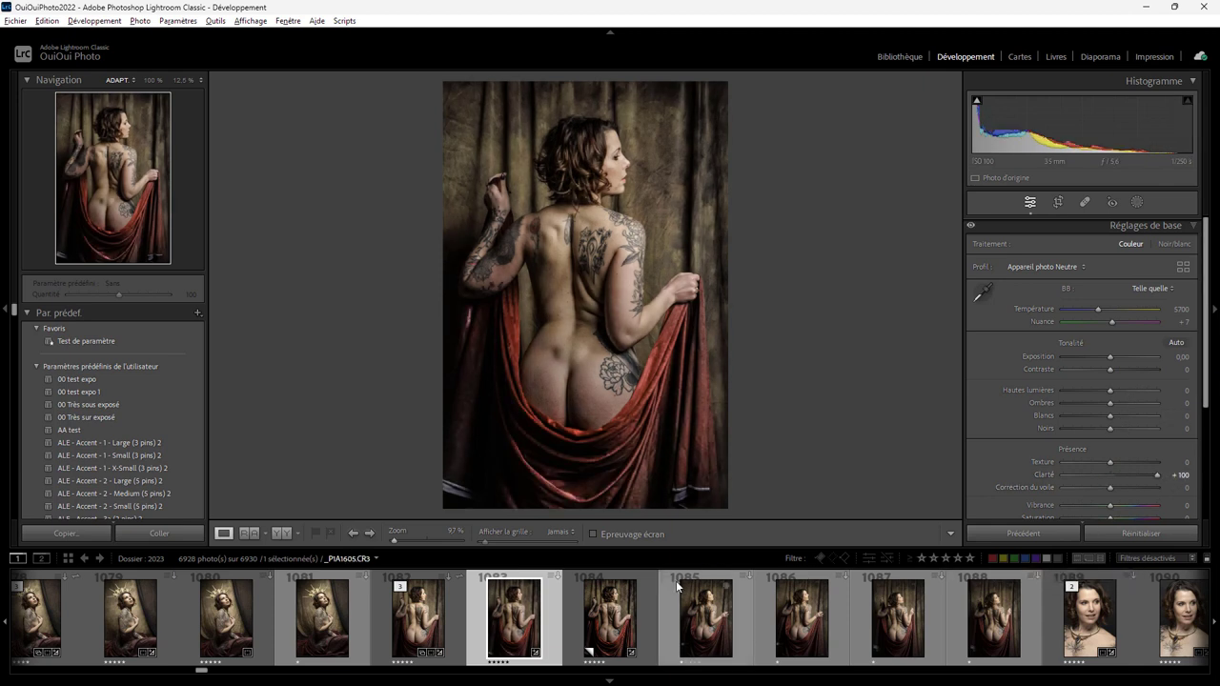
ctrl+click(613, 629)
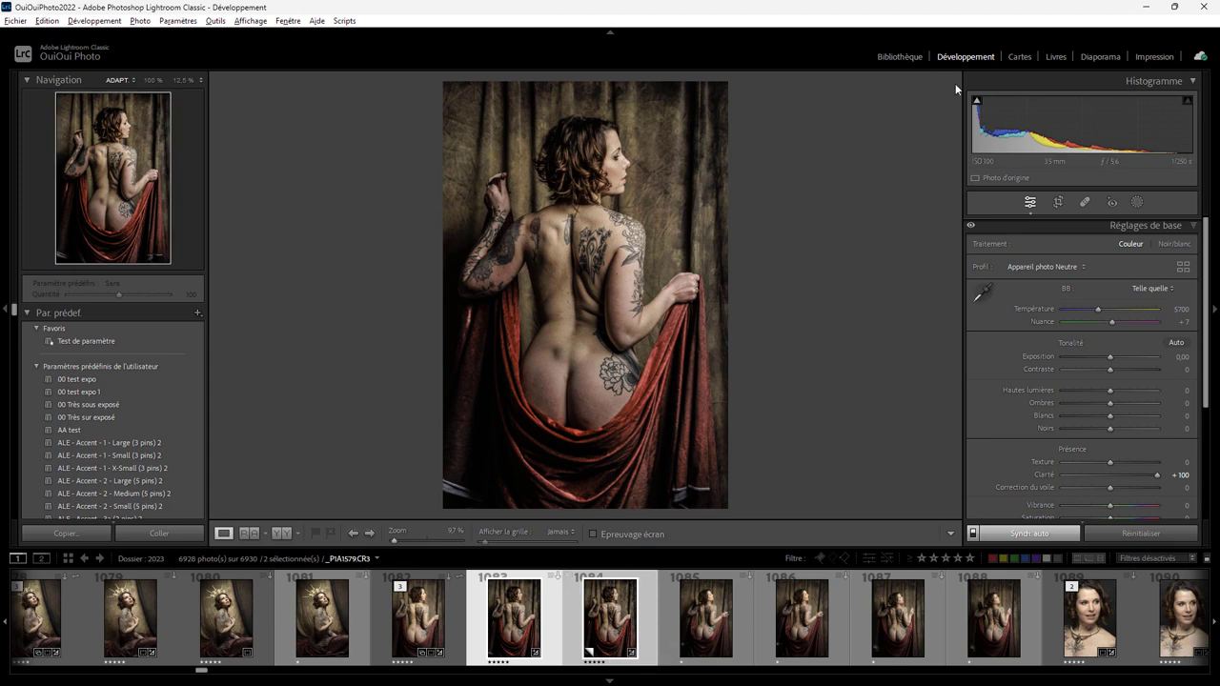
- In Library, compare the original and virtual copy side by side at 100%
click(901, 58)
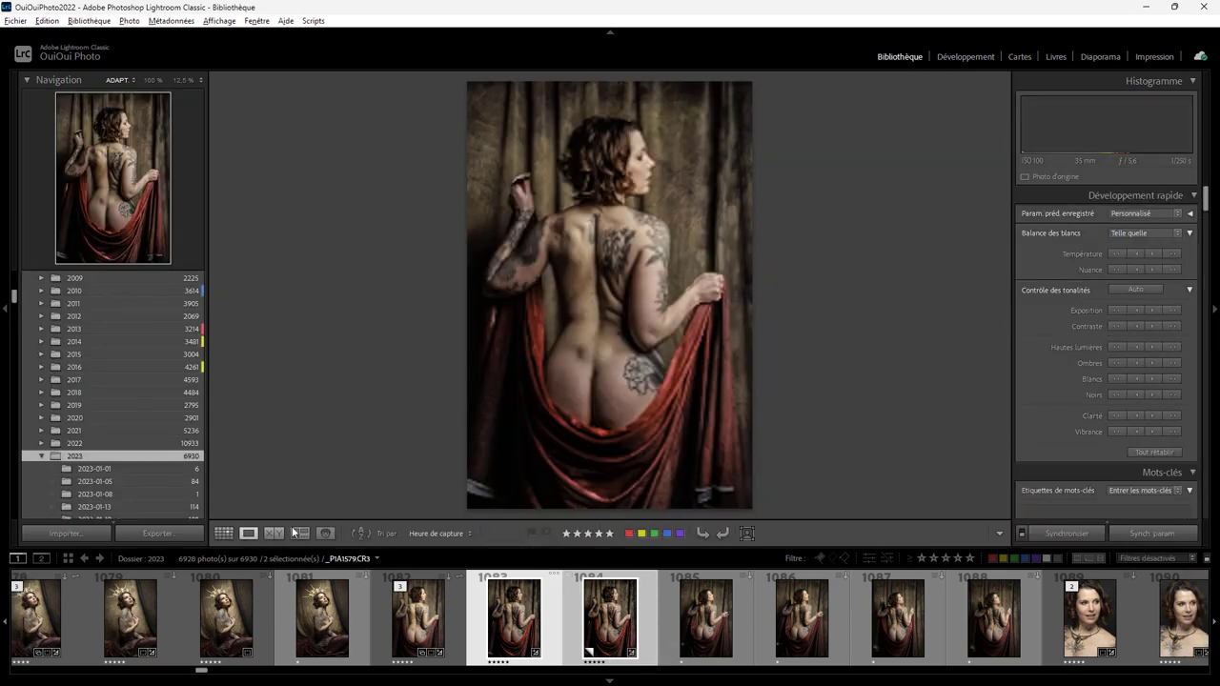
click(274, 533)
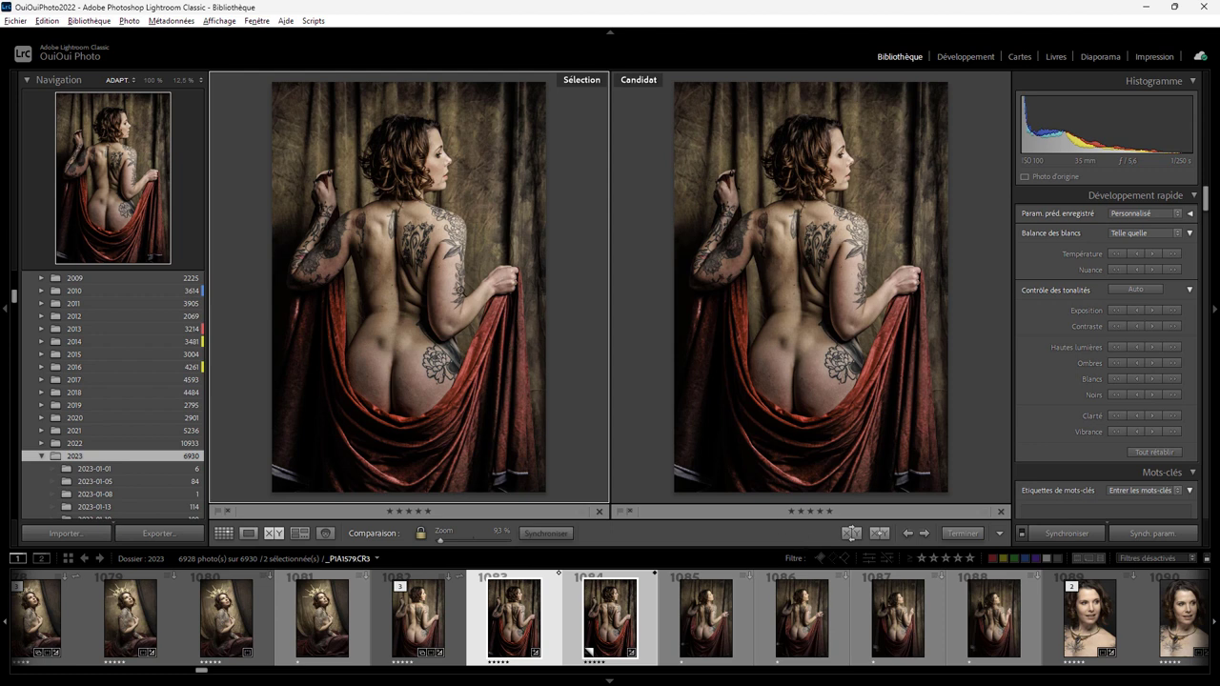
click(484, 307)
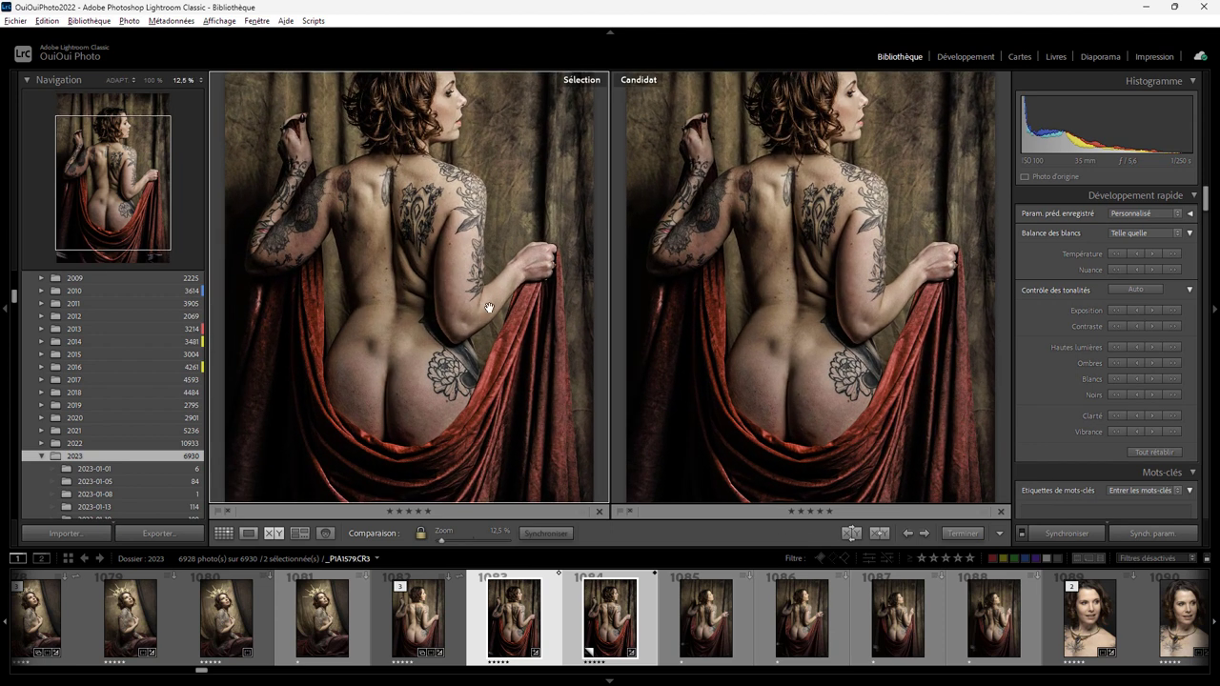
click(153, 76)
click(153, 81)
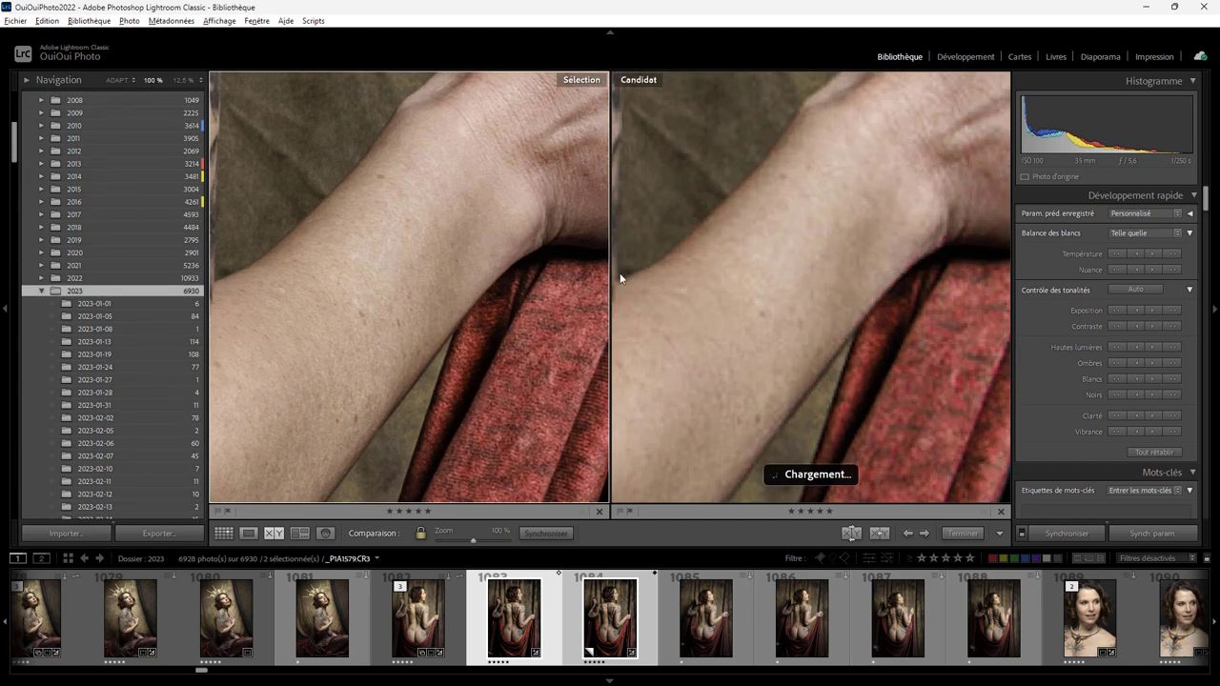
- Pan both compared views across the wrist and tattooed upper arm, then return to Develop
drag(530, 295, 460, 224)
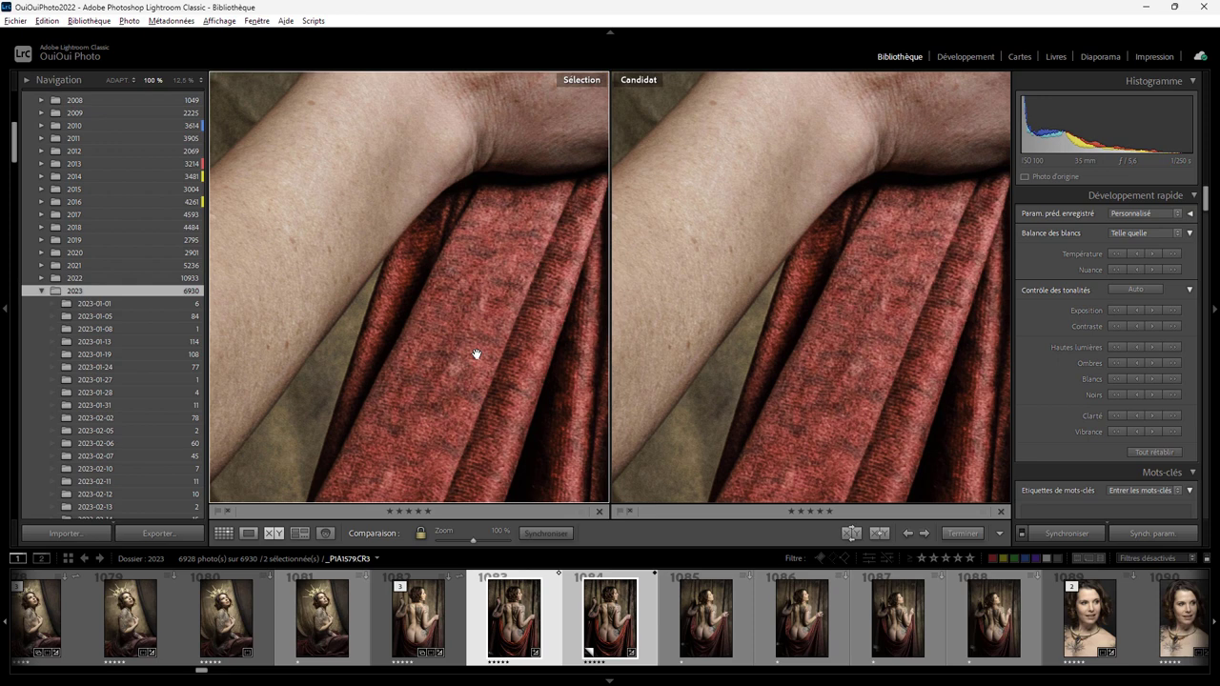
drag(476, 354, 621, 435)
drag(509, 308, 614, 306)
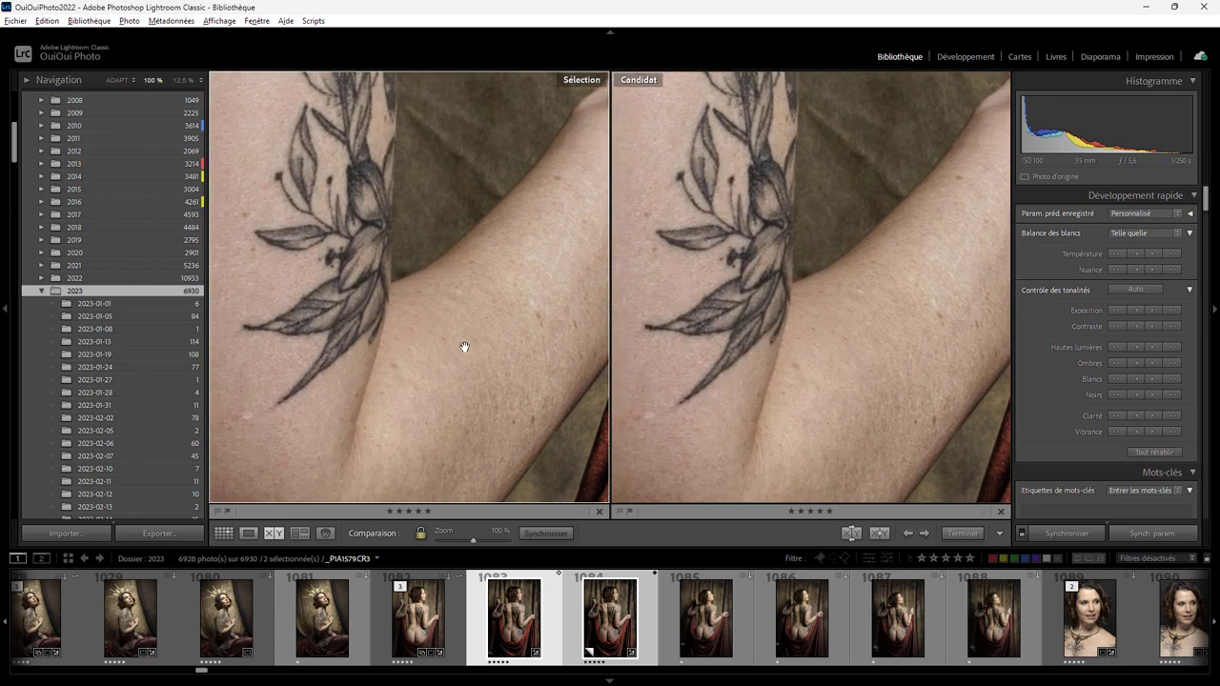
drag(466, 346, 506, 284)
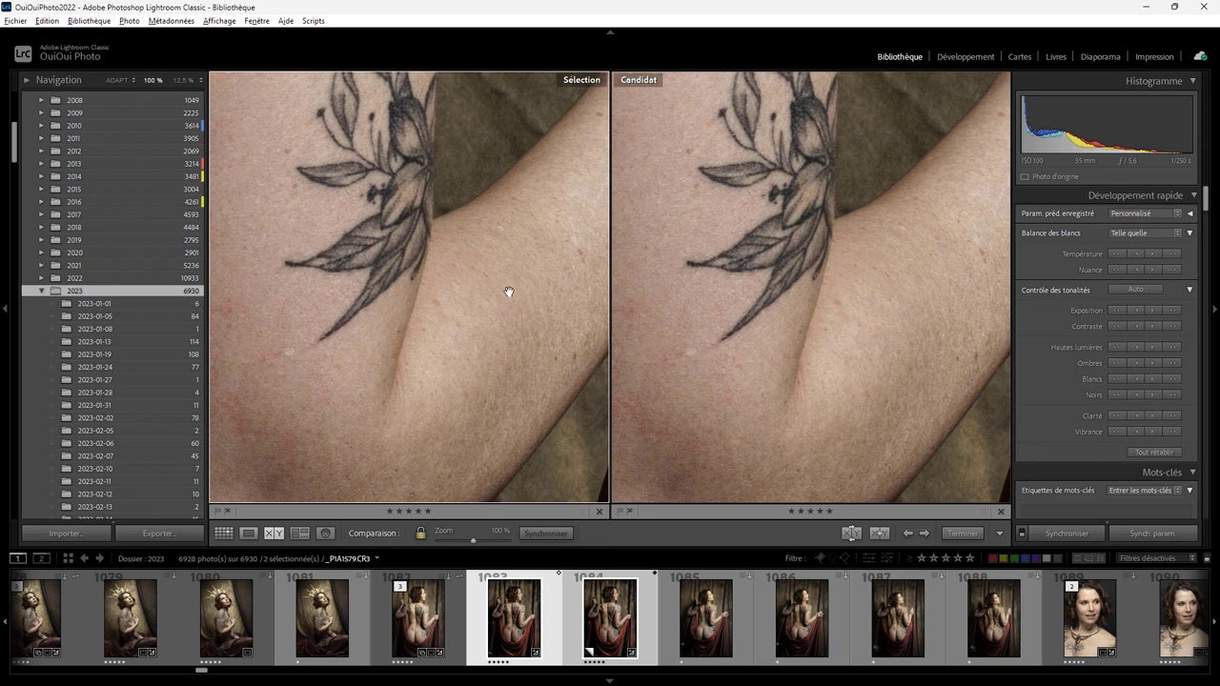
drag(482, 356, 573, 361)
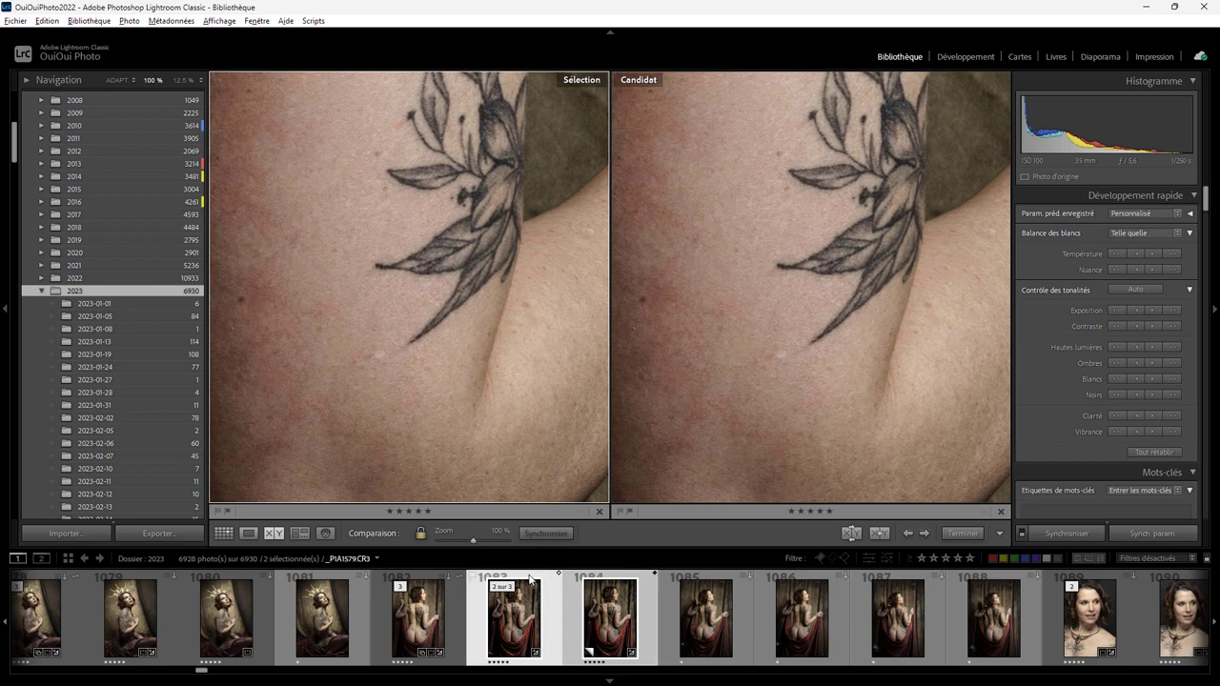
click(961, 56)
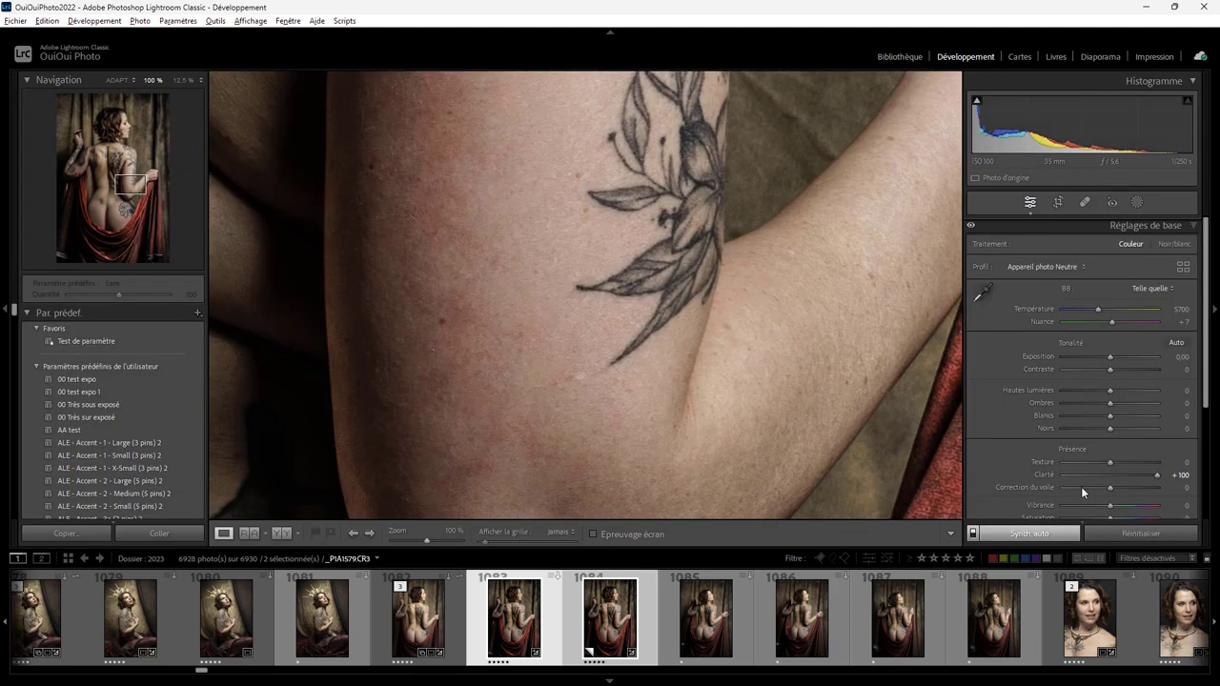
- Reset edits on both versions, keeping only the original portrait selected and fully zoomed out
click(607, 610)
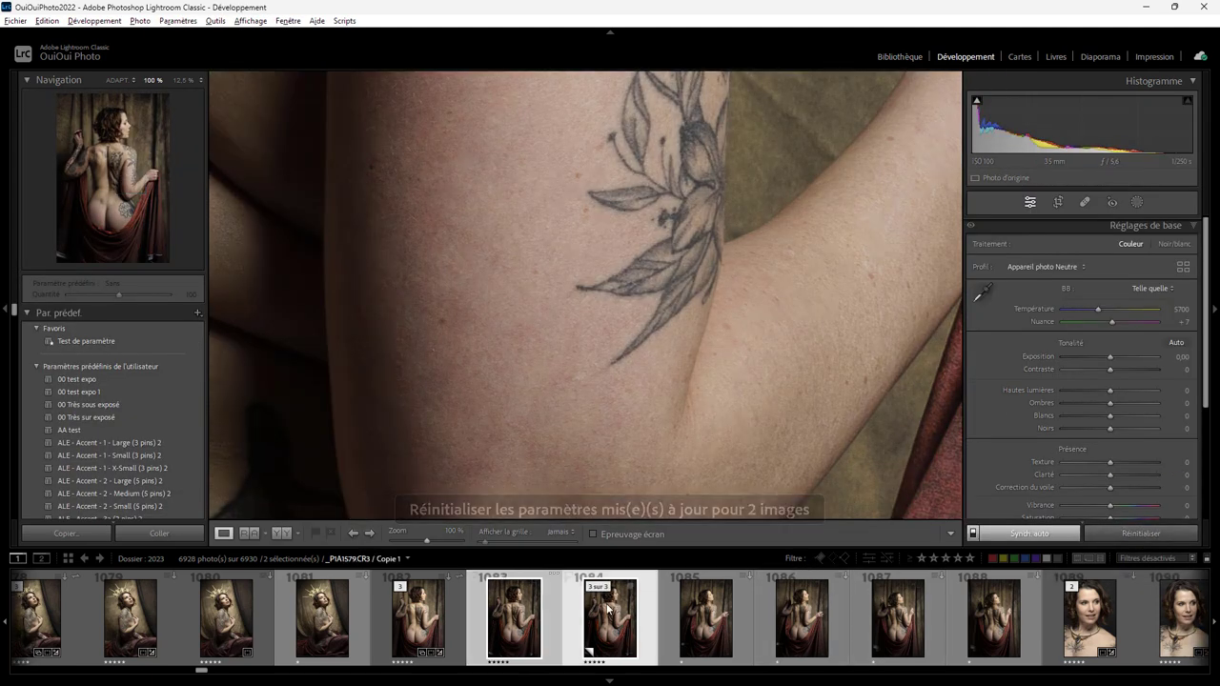
click(1163, 533)
key(Left)
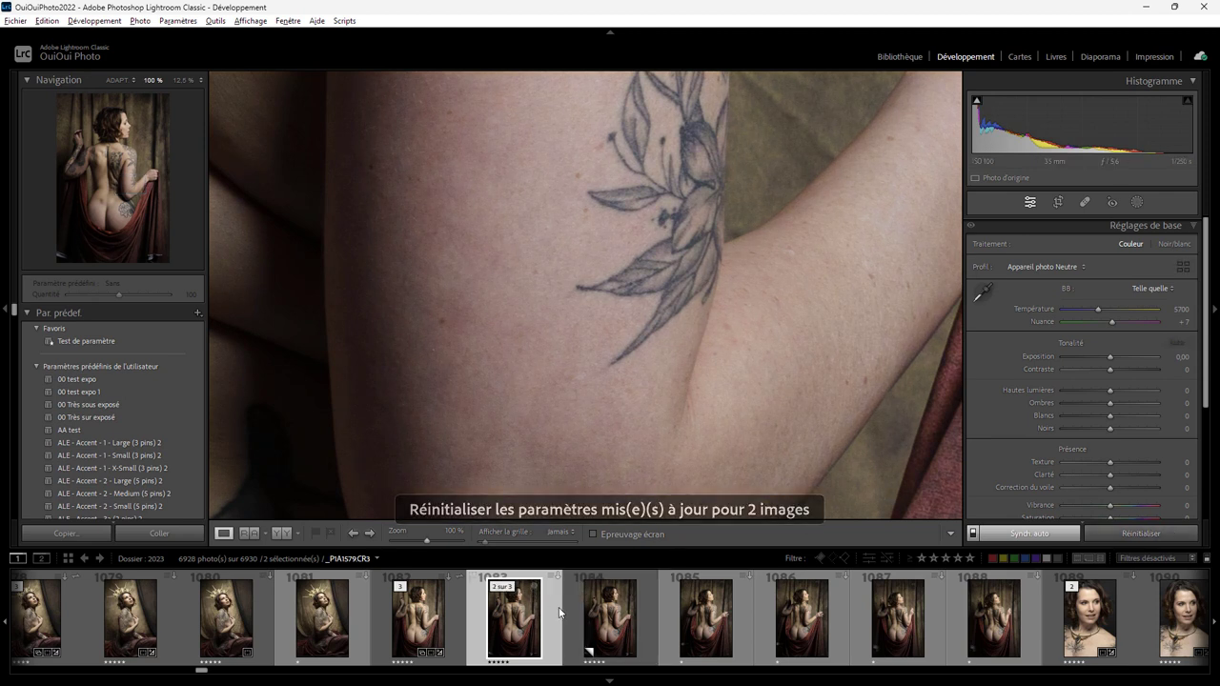
click(607, 260)
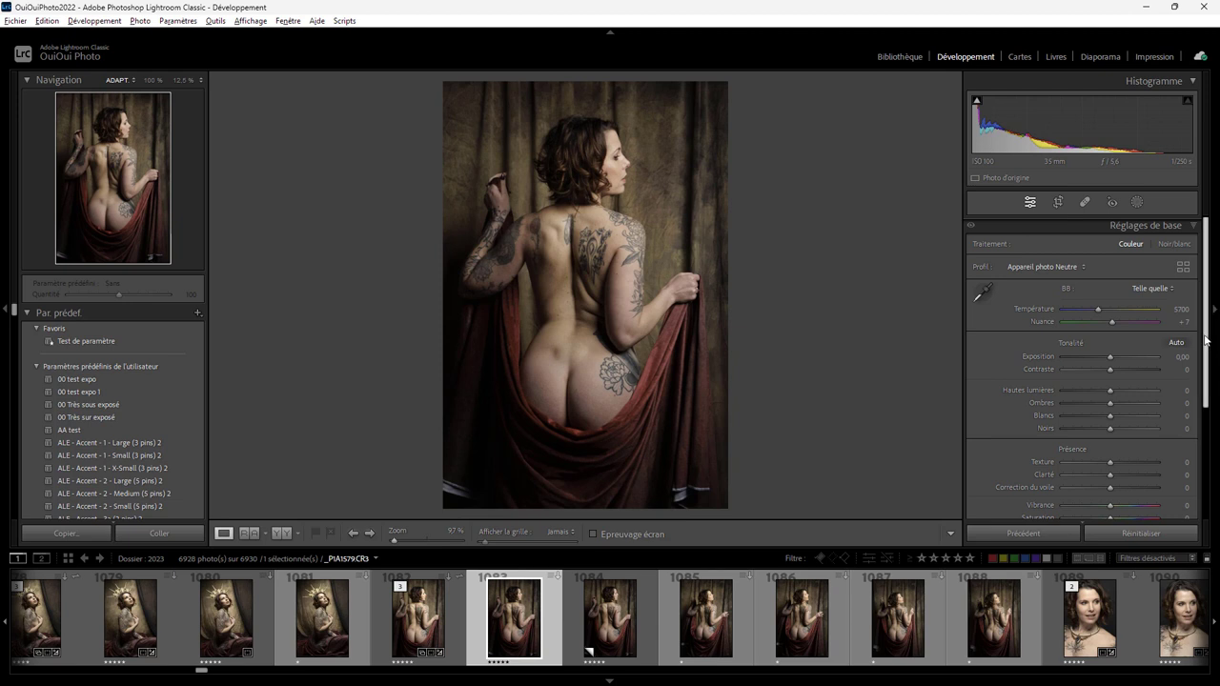
- Raise contrast to about +47 and set red saturation to +5 in HSL / Color
scroll(1195, 477, down, 3)
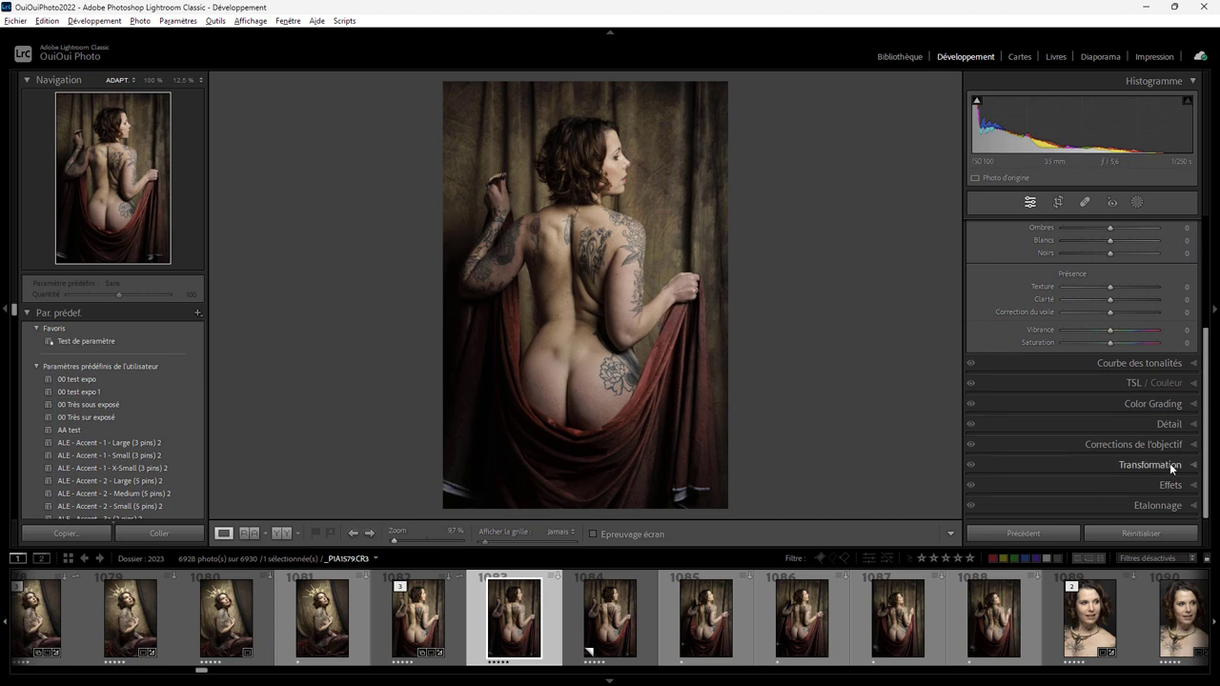
click(1187, 383)
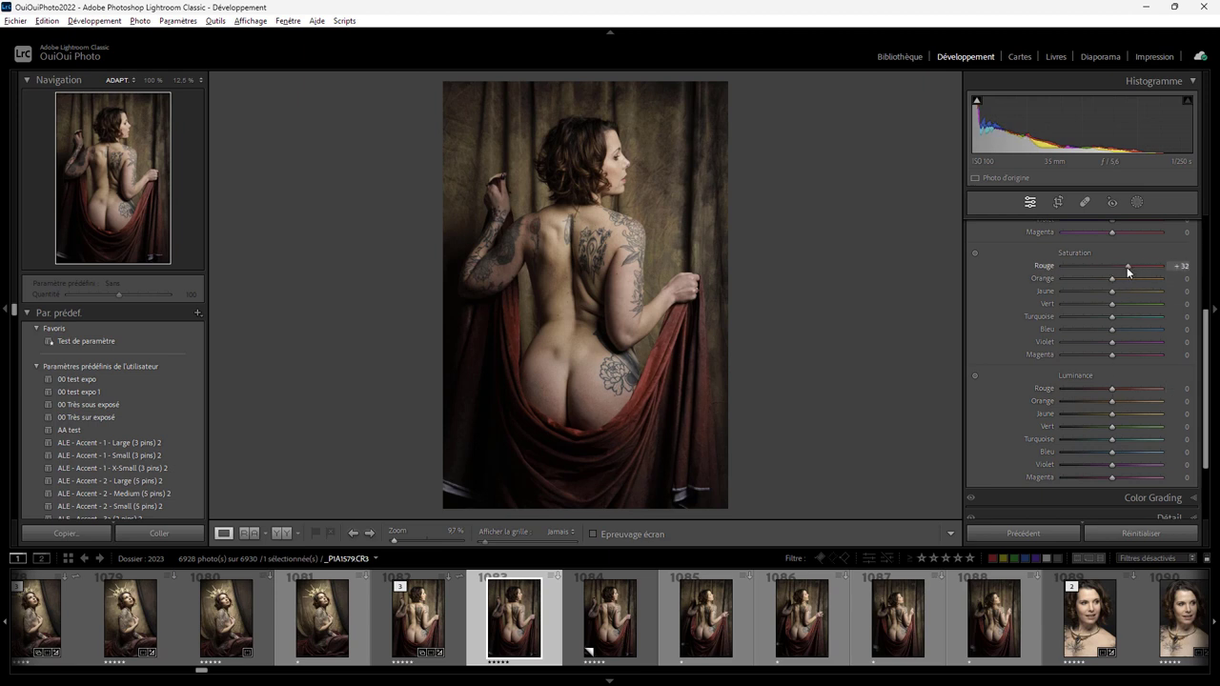
mouse_move(1144, 267)
mouse_down()
mouse_move(1057, 268)
mouse_move(1180, 271)
mouse_move(974, 267)
mouse_move(1182, 274)
mouse_move(1009, 255)
mouse_move(1126, 262)
mouse_up()
drag(1147, 269, 1142, 267)
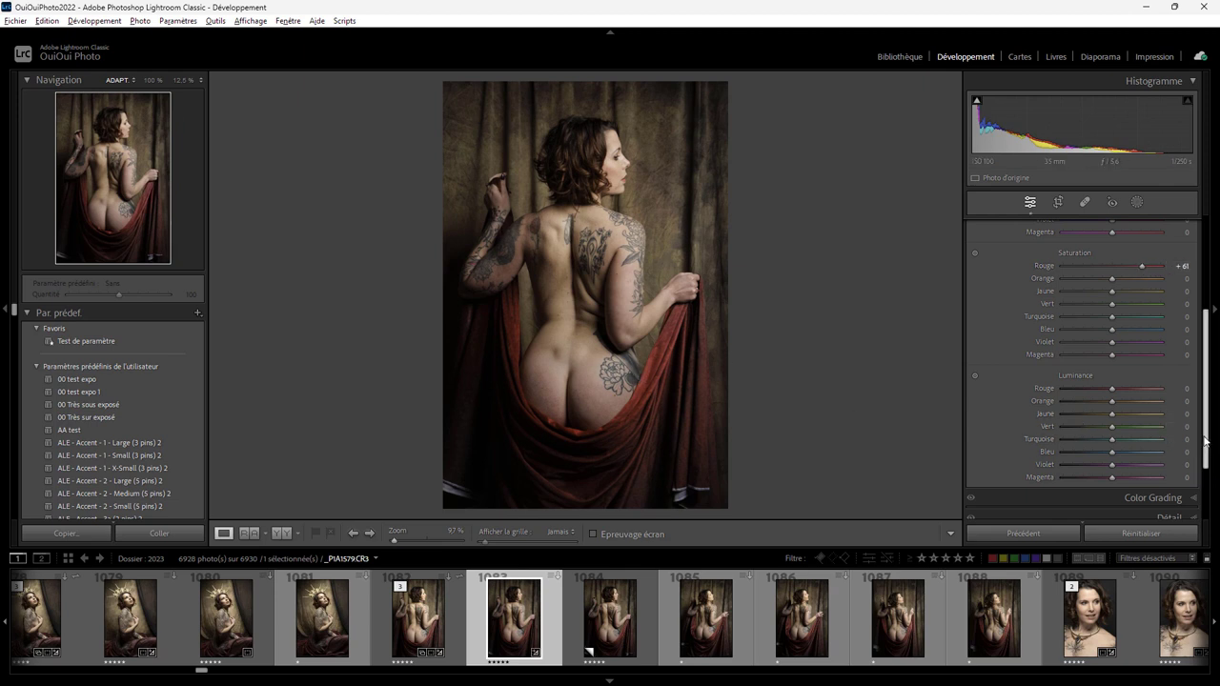
drag(1206, 440, 1199, 233)
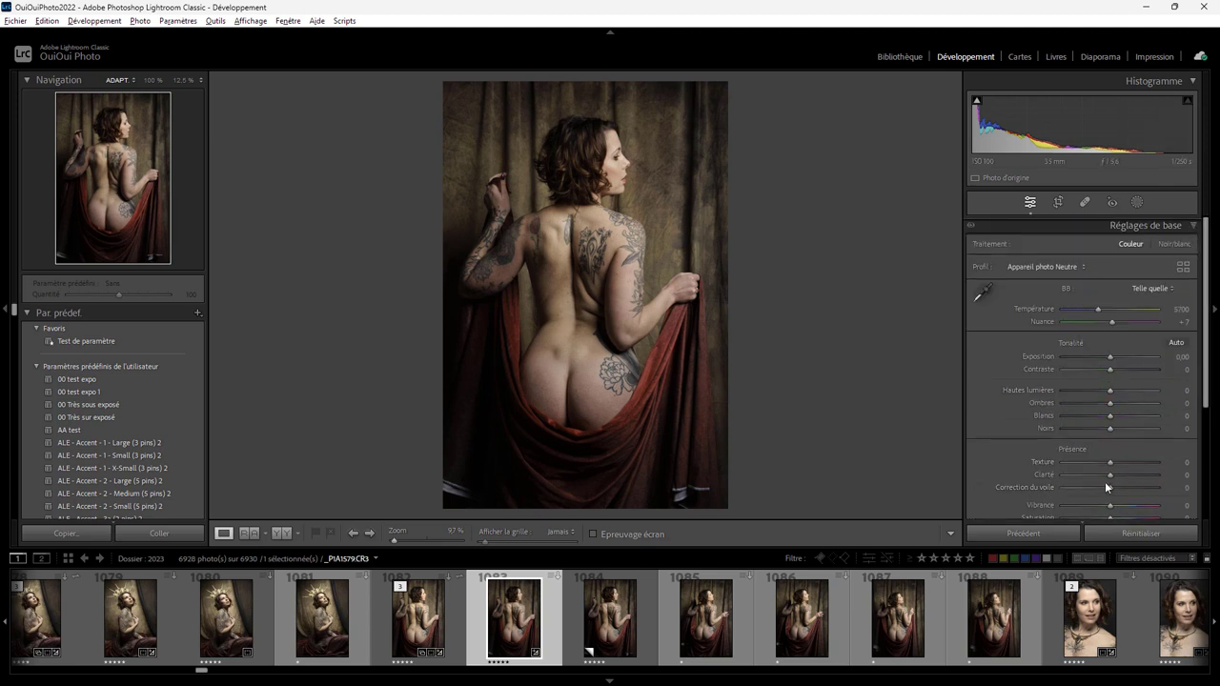
drag(1113, 369, 1133, 370)
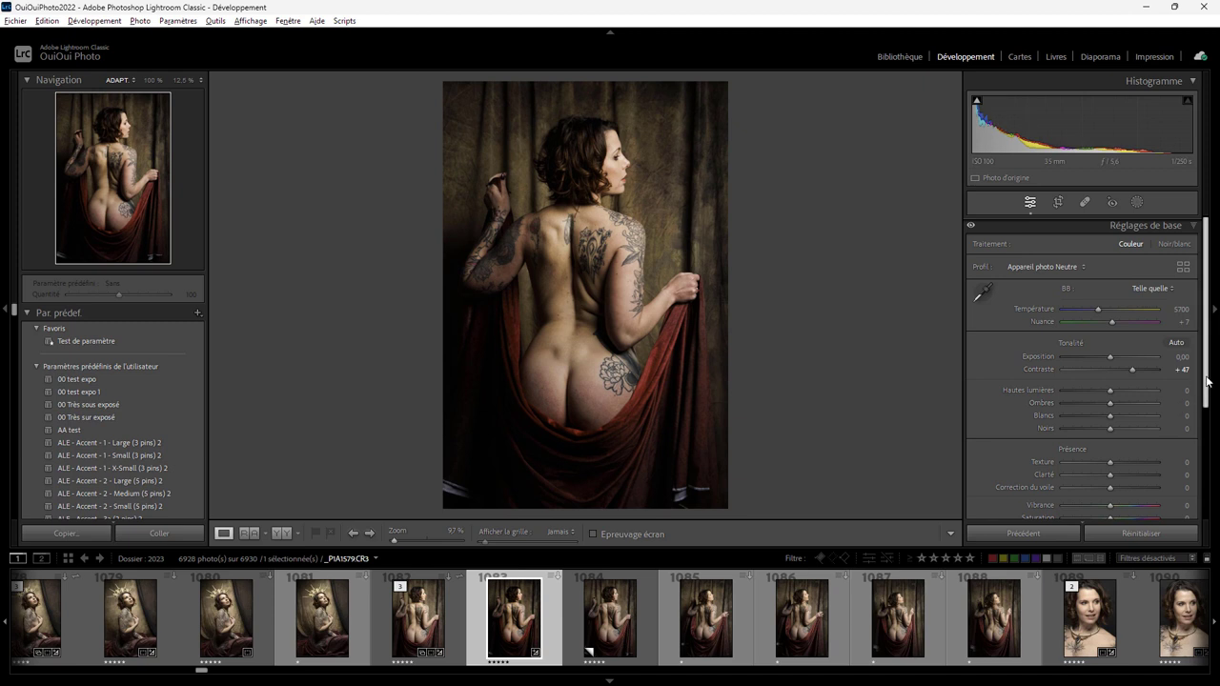
scroll(1205, 387, down, 10)
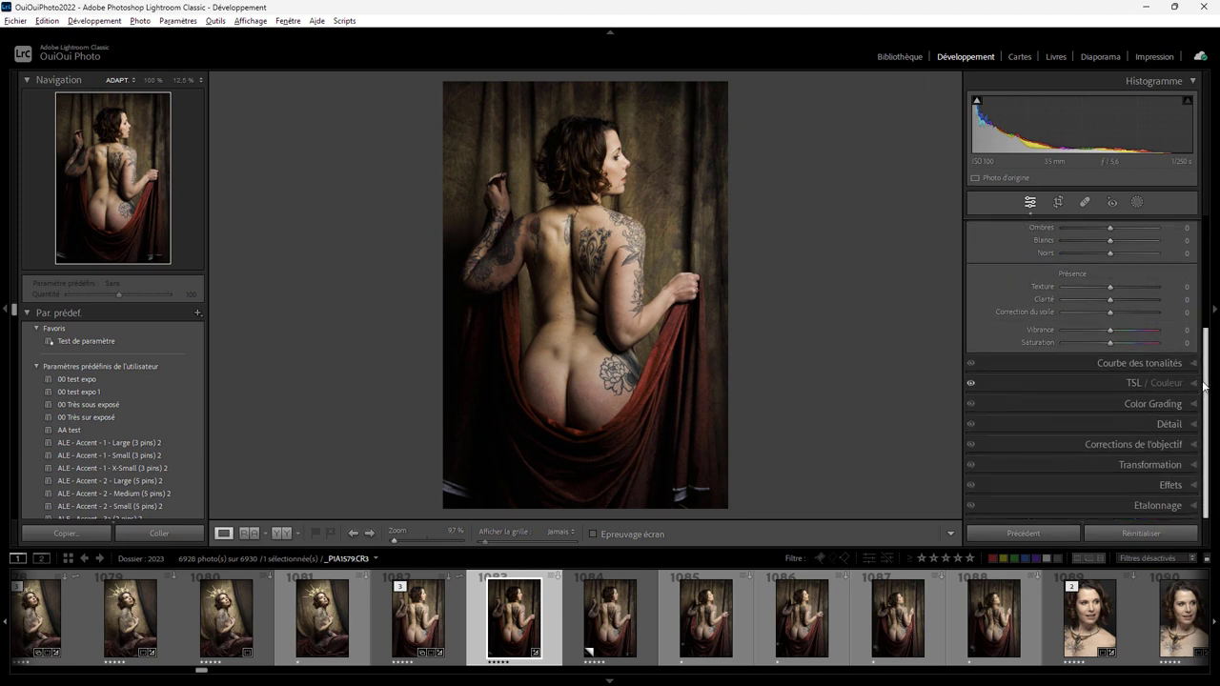
drag(1143, 266, 1120, 266)
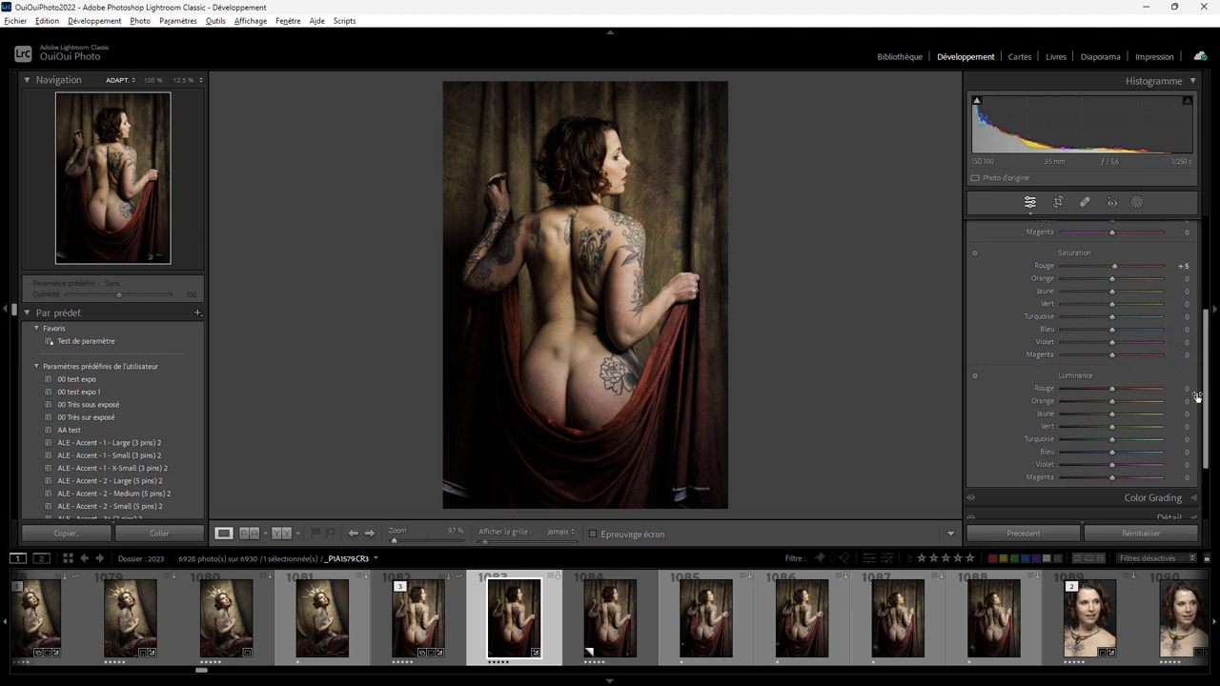
drag(1206, 400, 1206, 310)
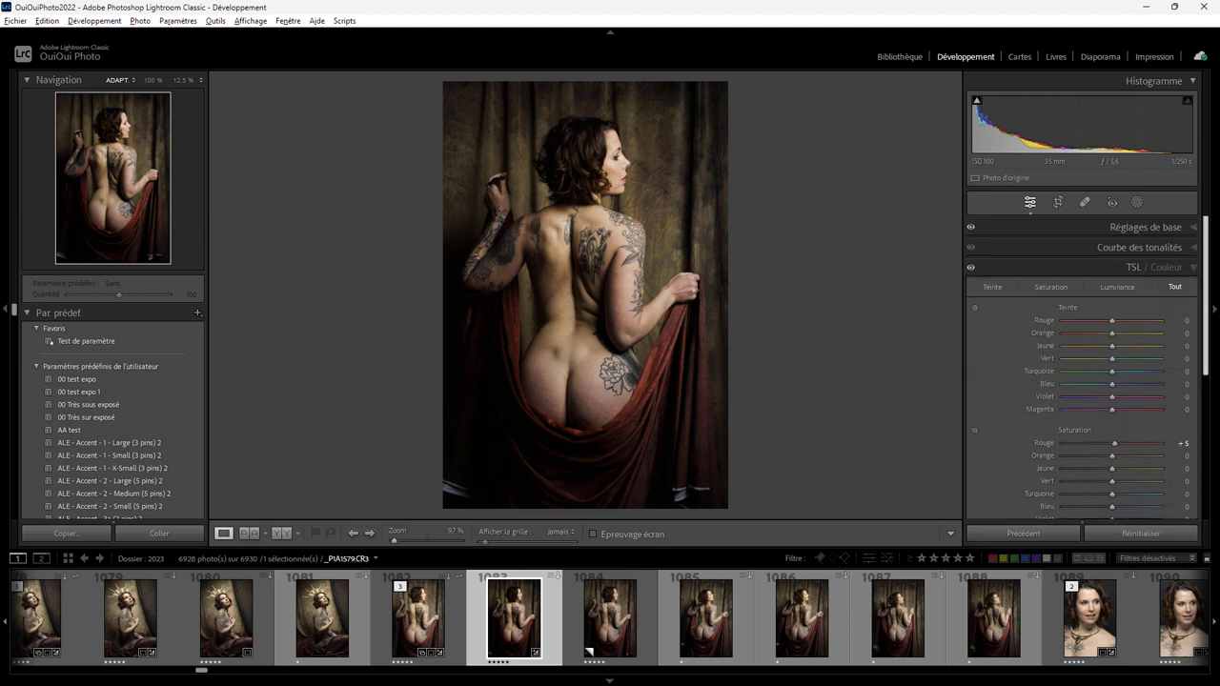
- Reset the portrait, sample a white balance with the eyedropper, then undo it back to As Shot
click(1143, 532)
click(1193, 229)
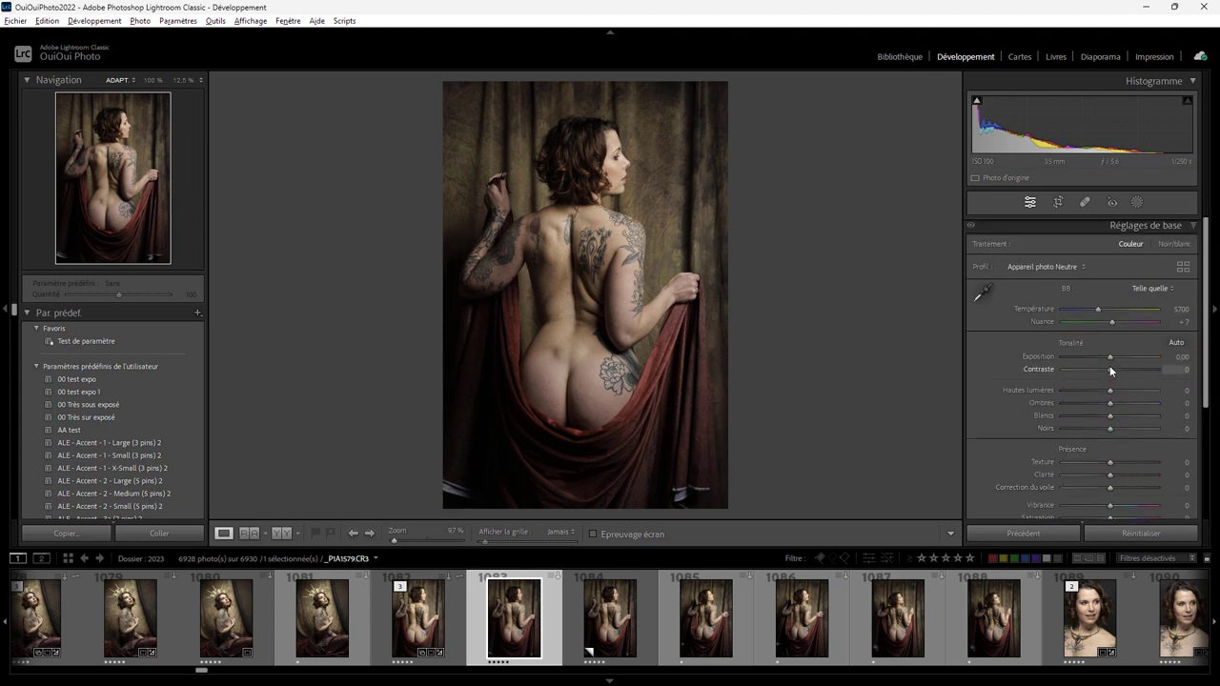
click(982, 293)
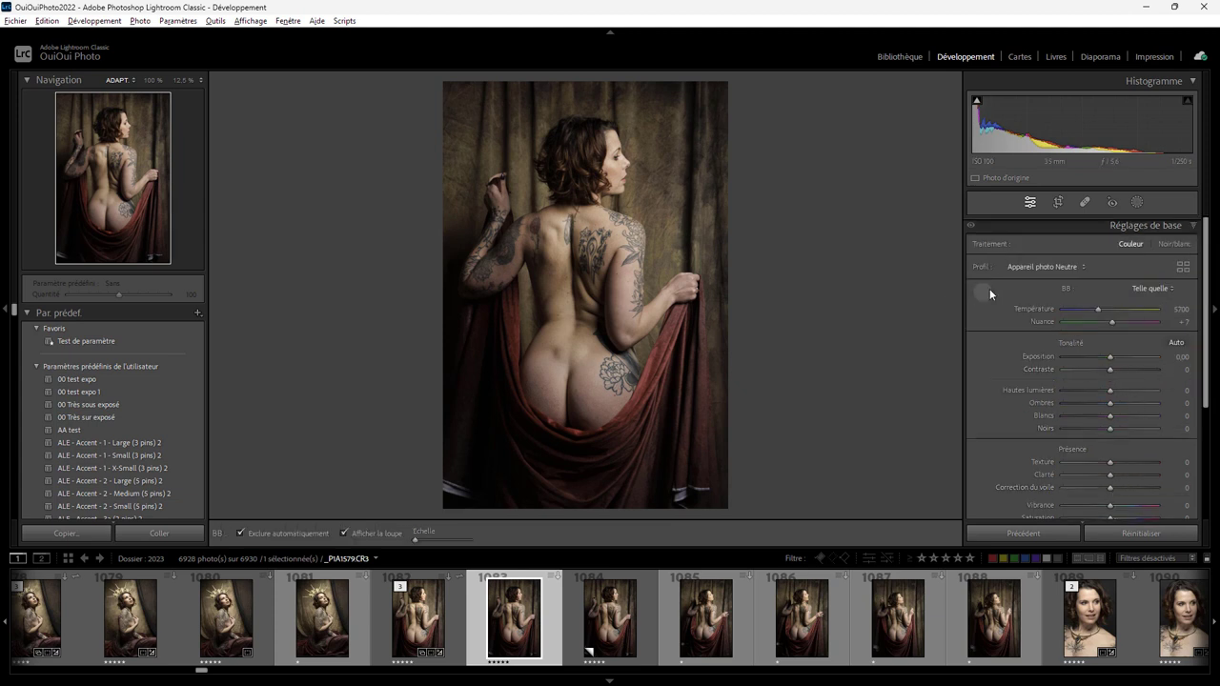
click(675, 150)
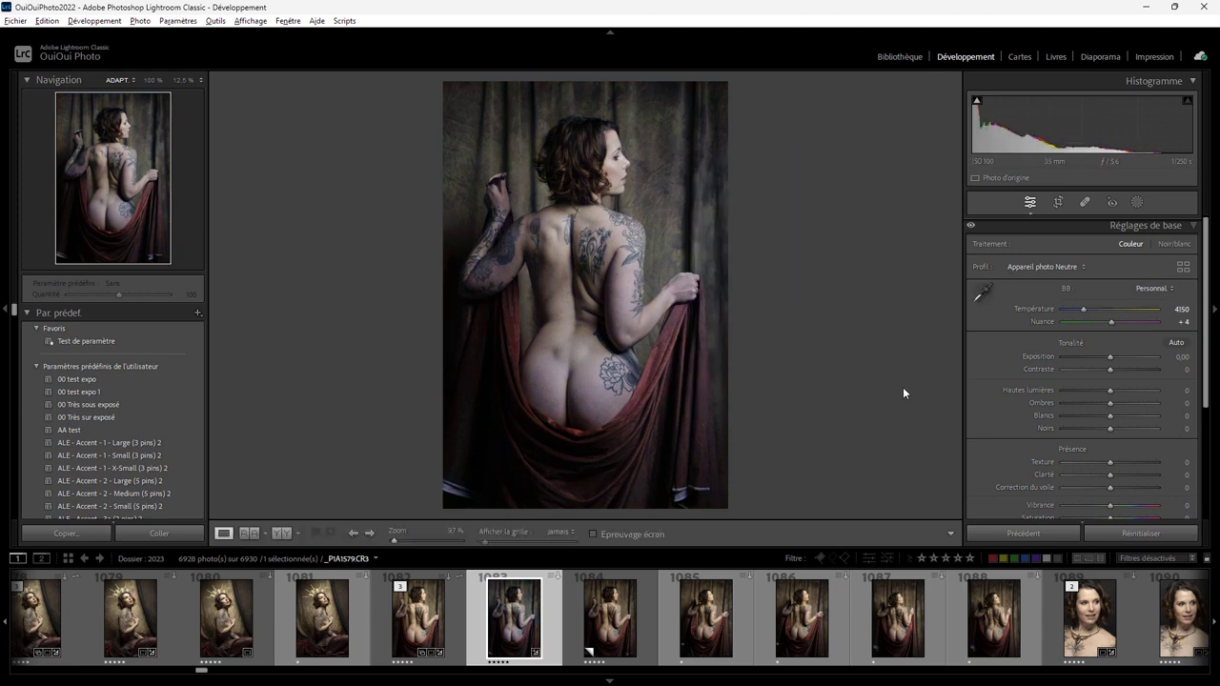
key(ctrl+z)
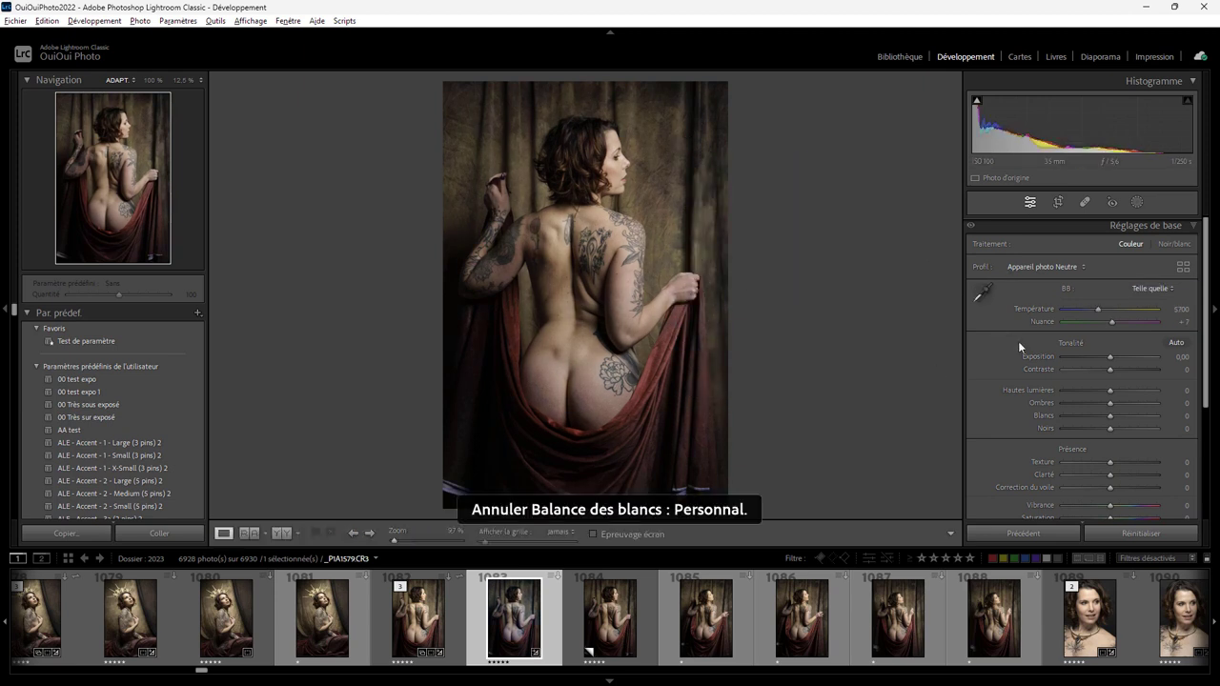
- Brighten the portrait's exposure to +1.08
drag(1107, 354, 1115, 358)
mouse_move(1123, 362)
mouse_down()
mouse_move(1079, 359)
mouse_move(1119, 359)
mouse_up()
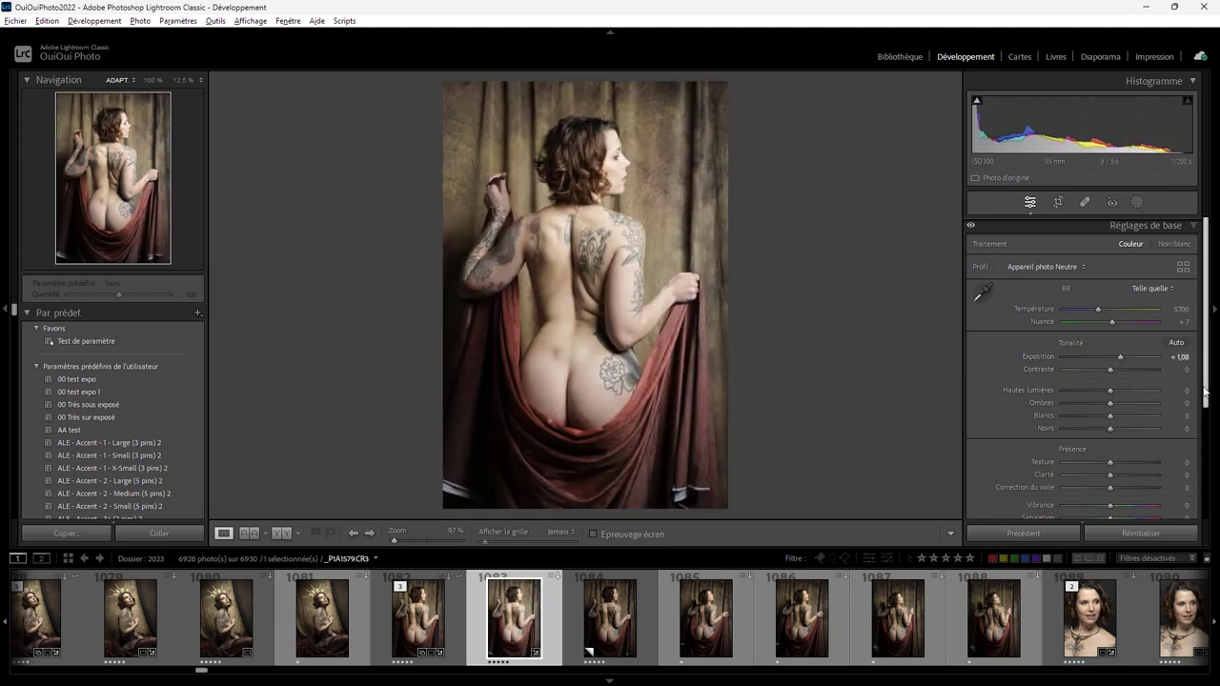
scroll(1163, 381, down, 2)
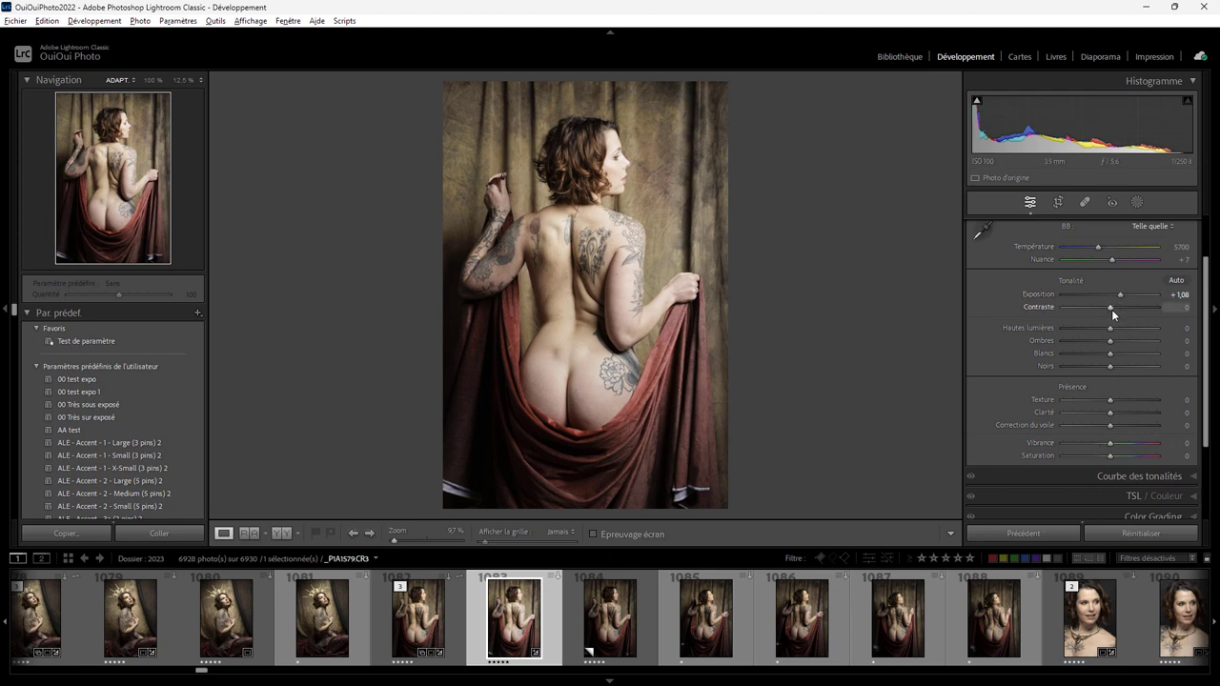
scroll(1205, 460, down, 1)
scroll(1206, 460, down, 2)
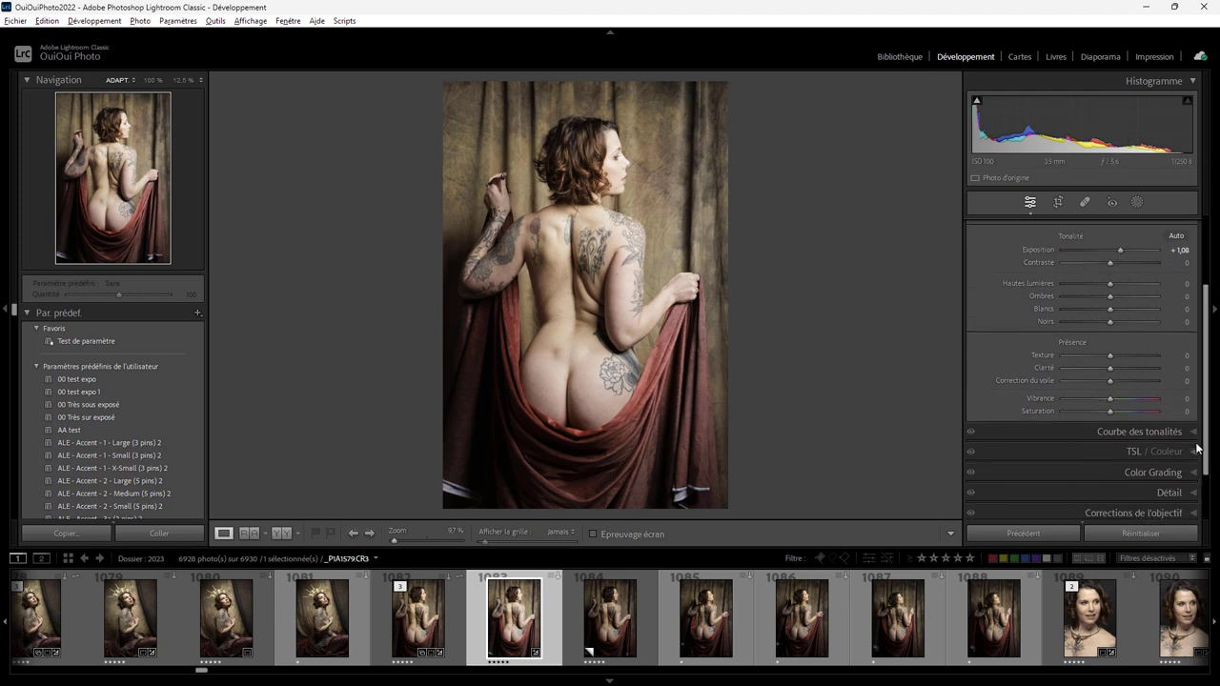
scroll(1206, 448, down, 3)
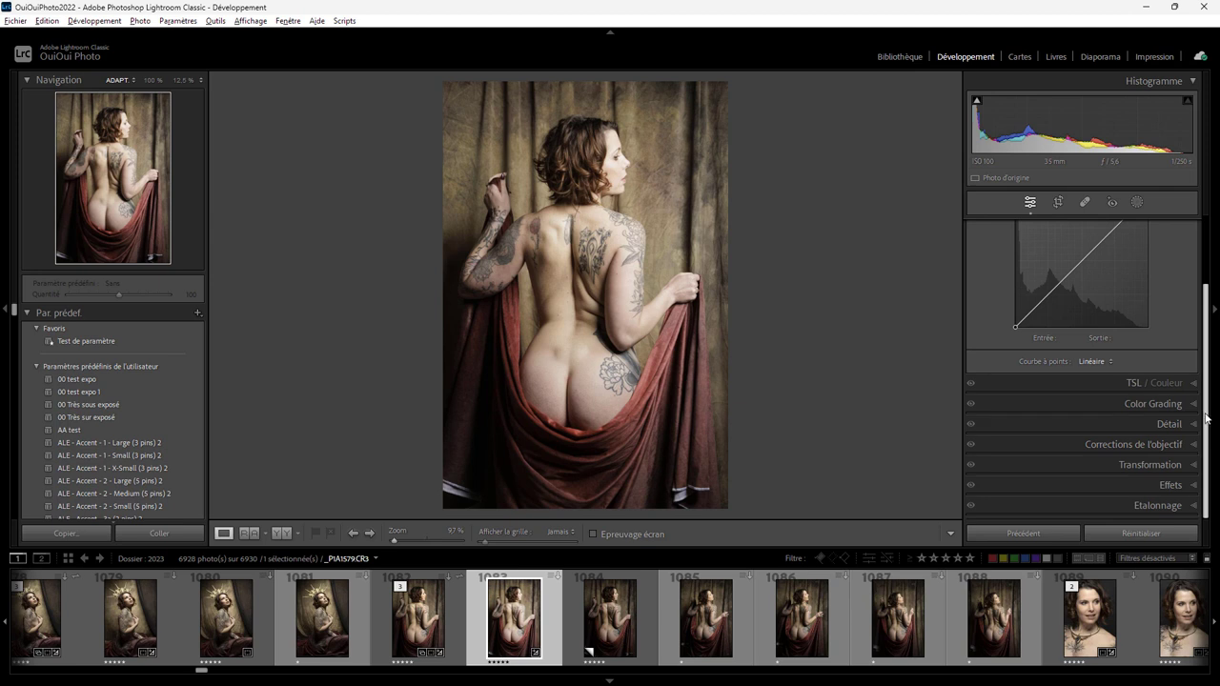
scroll(1117, 267, up, 3)
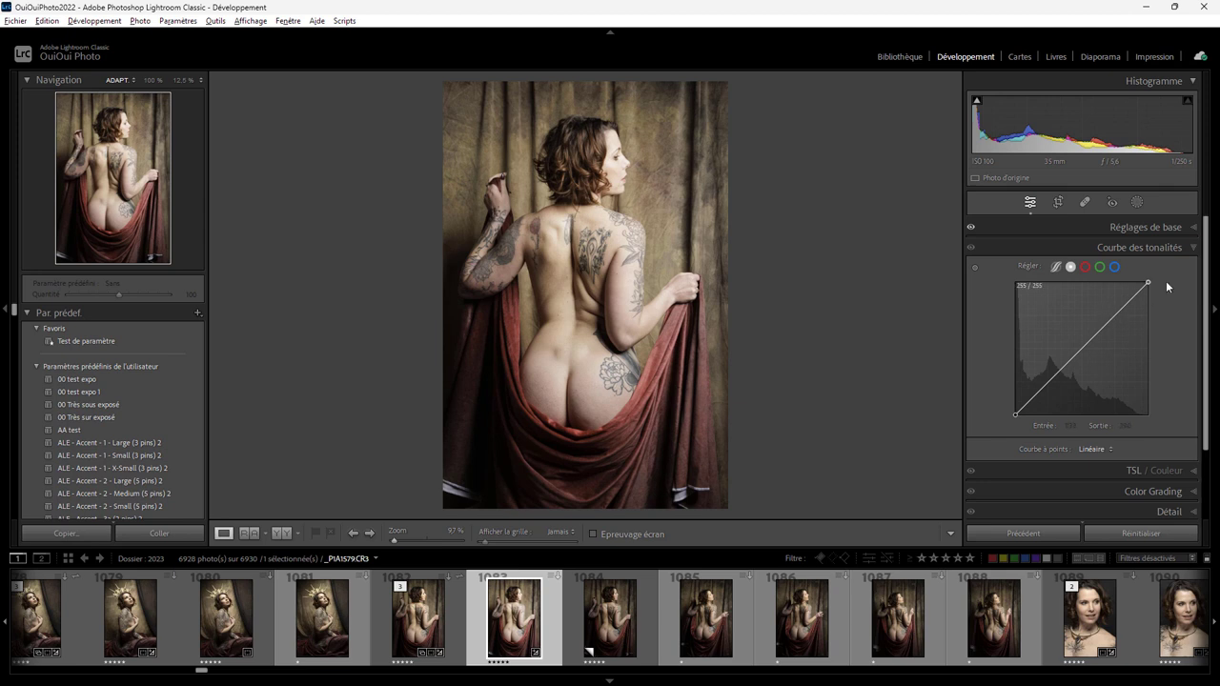
- Fold away Tone Curve, HSL, Color Grading and Basic sections, then reset the portrait to defaults
click(1193, 248)
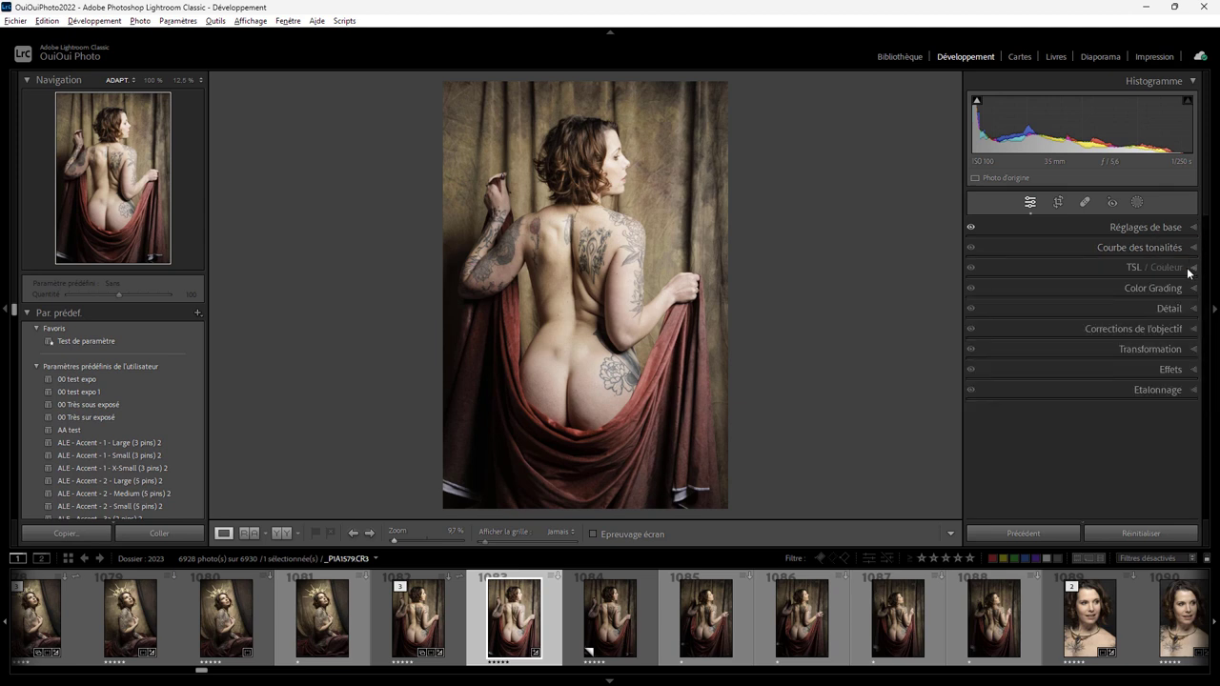
click(1193, 268)
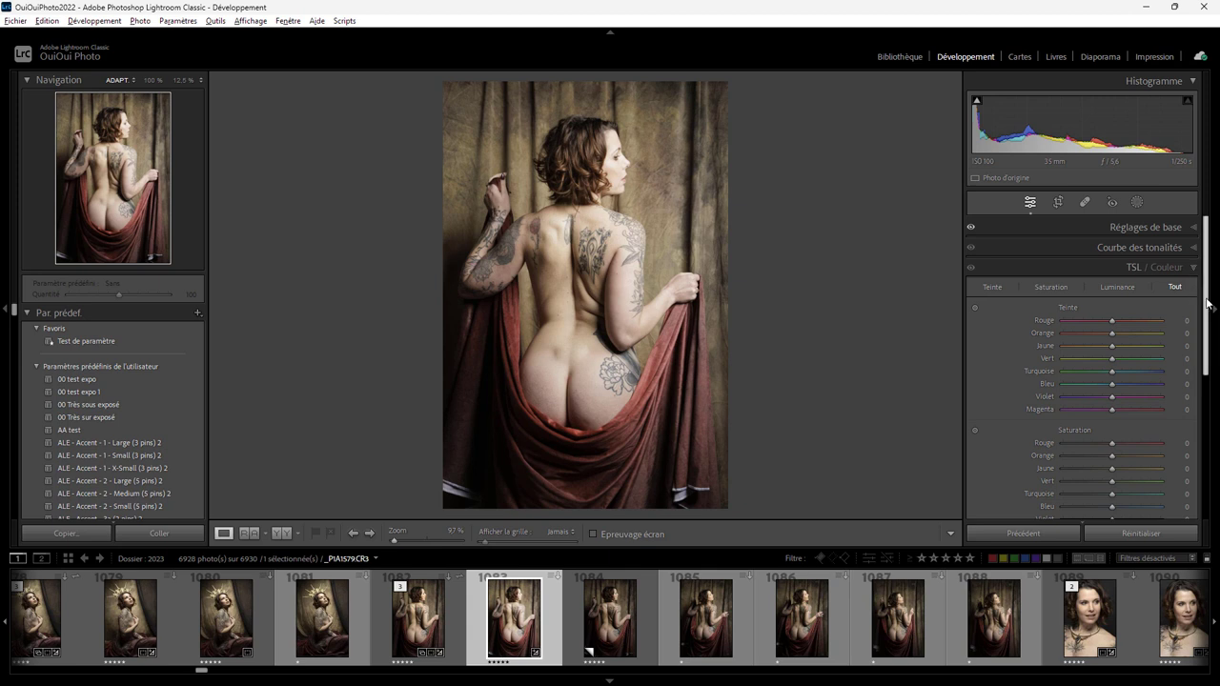
scroll(1203, 302, down, 3)
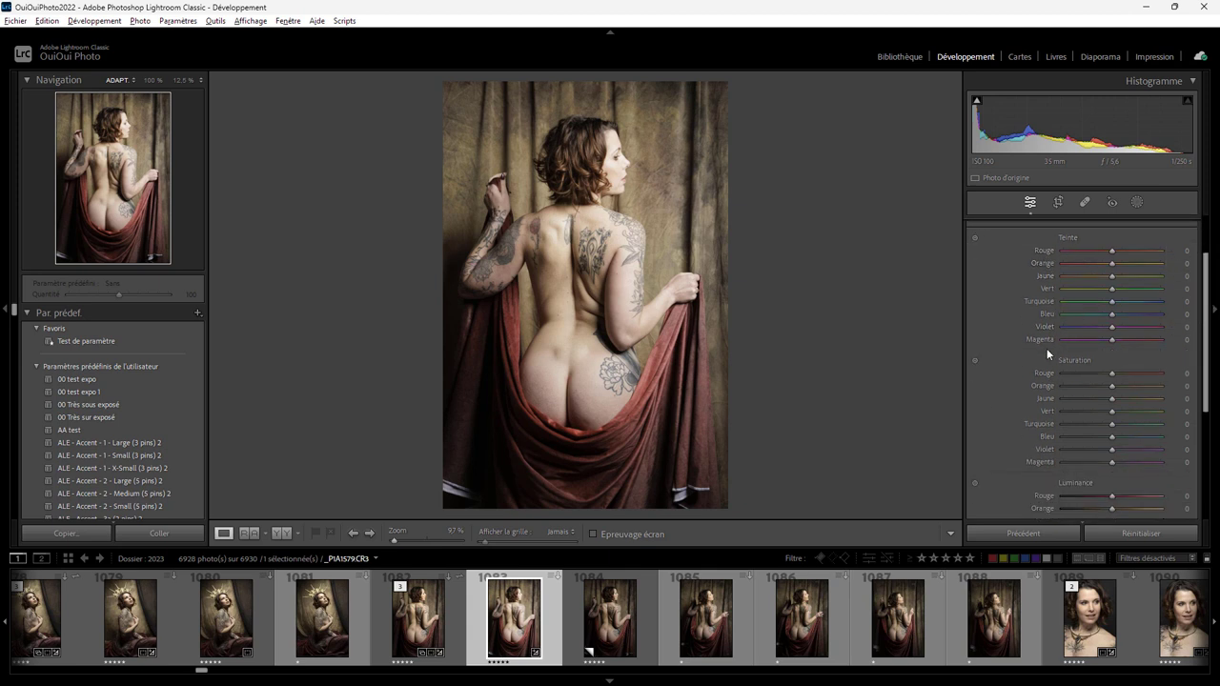
scroll(1205, 279, up, 3)
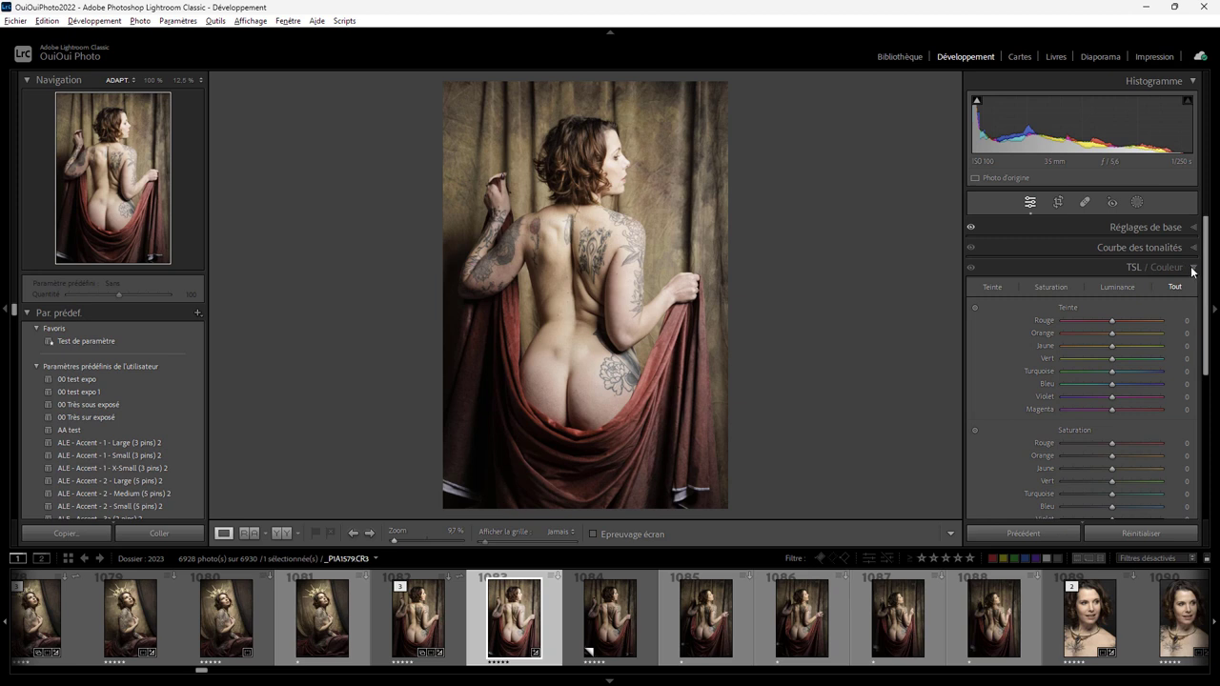
click(1191, 269)
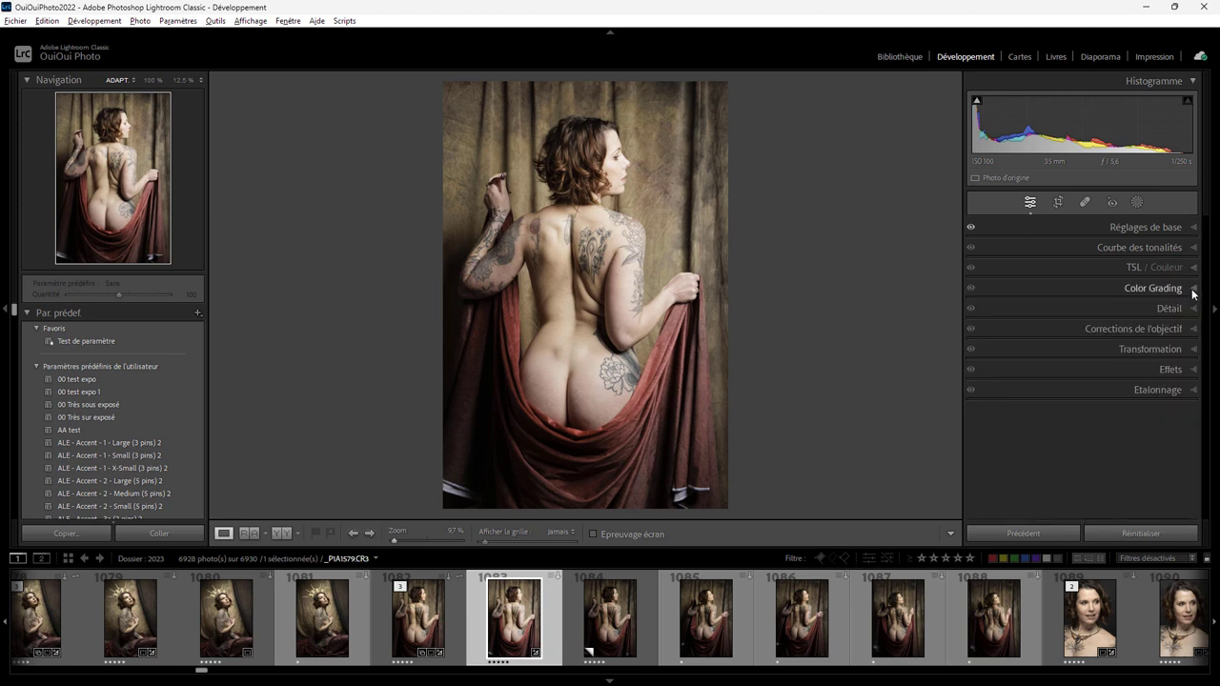
click(1191, 290)
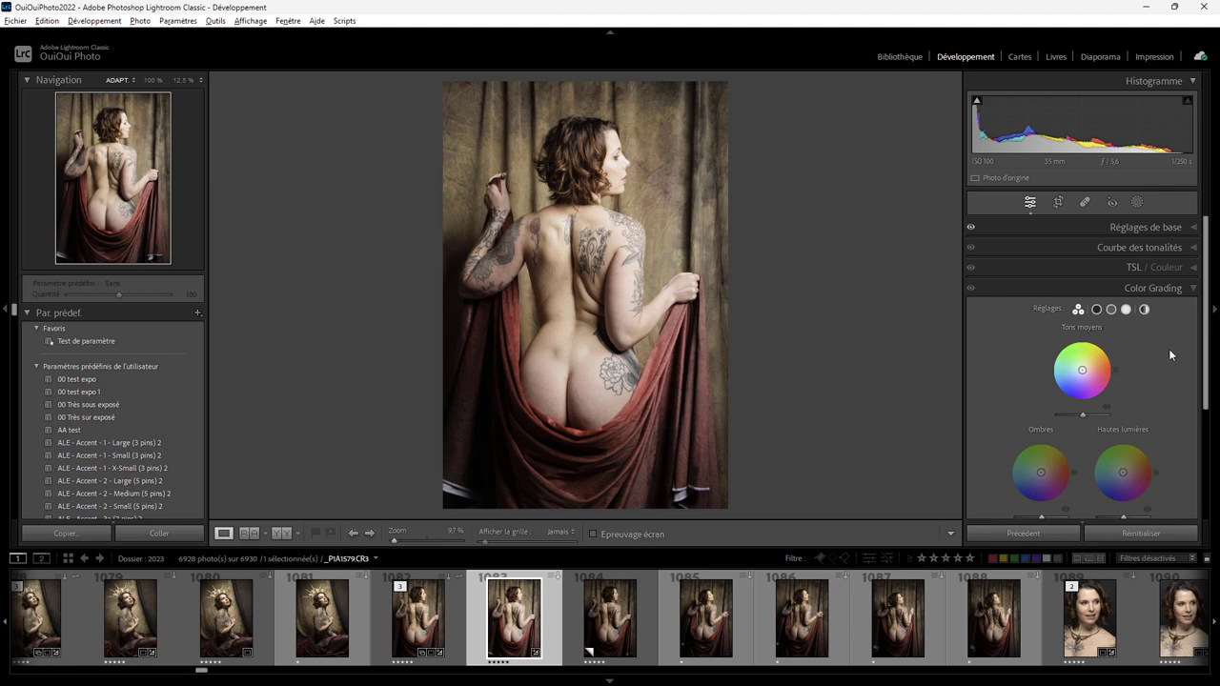
click(1157, 227)
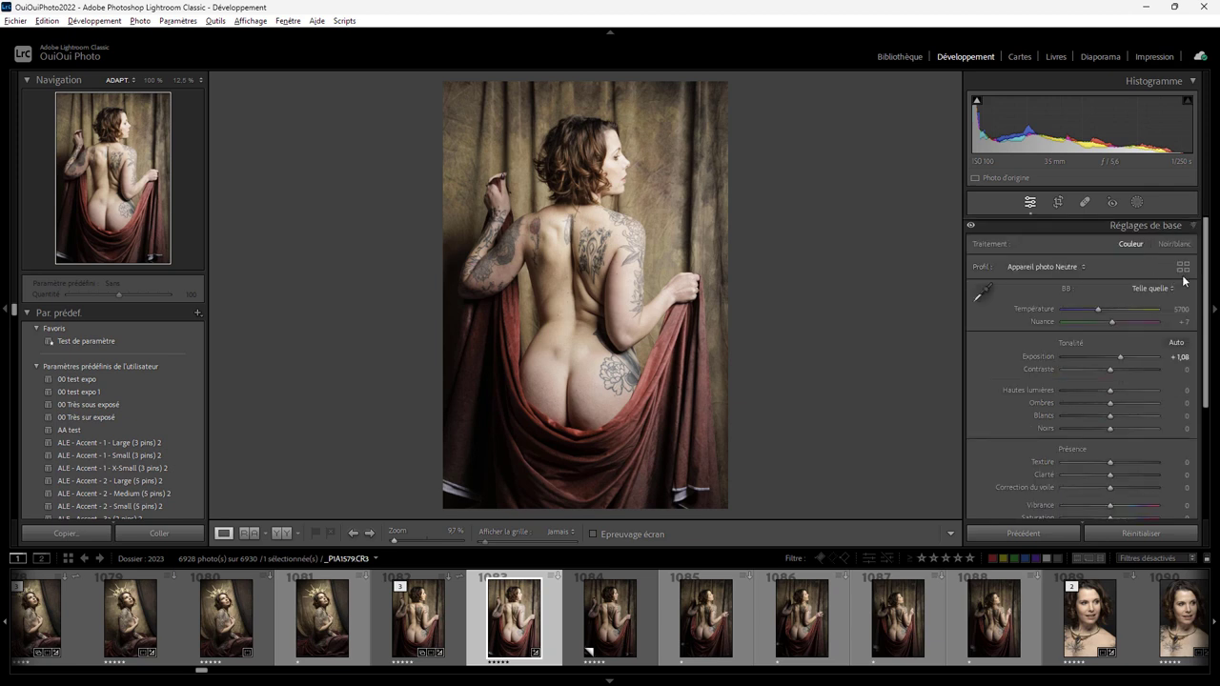
click(1190, 228)
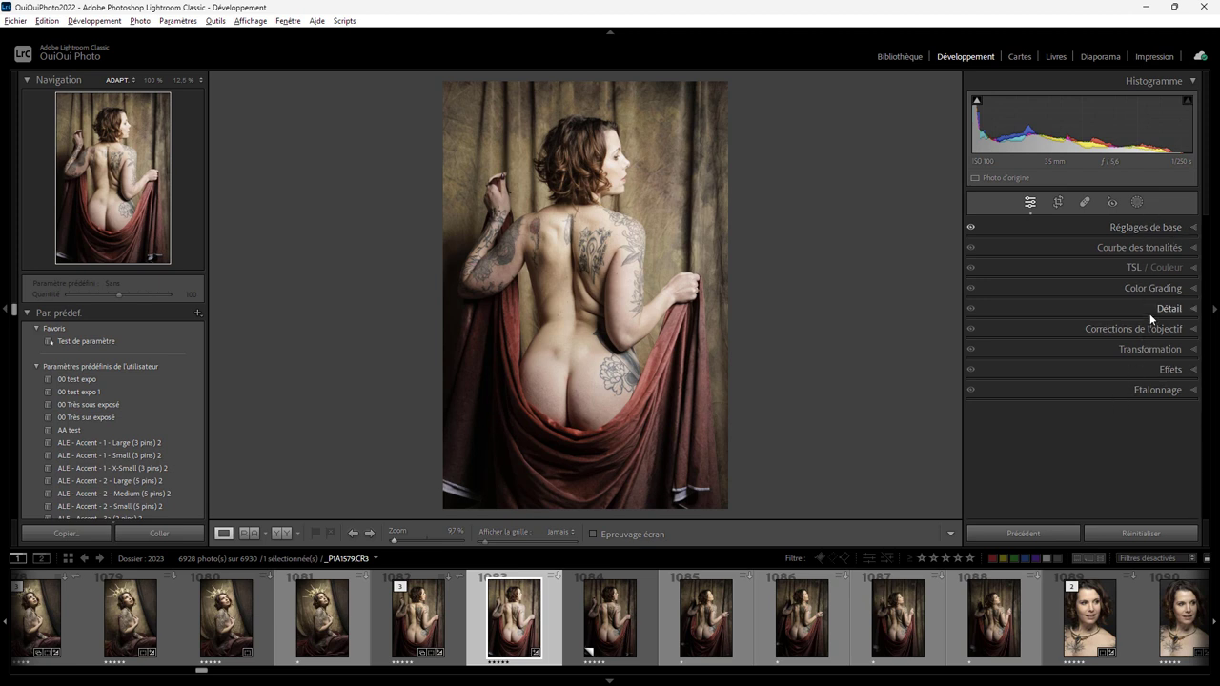
click(1132, 529)
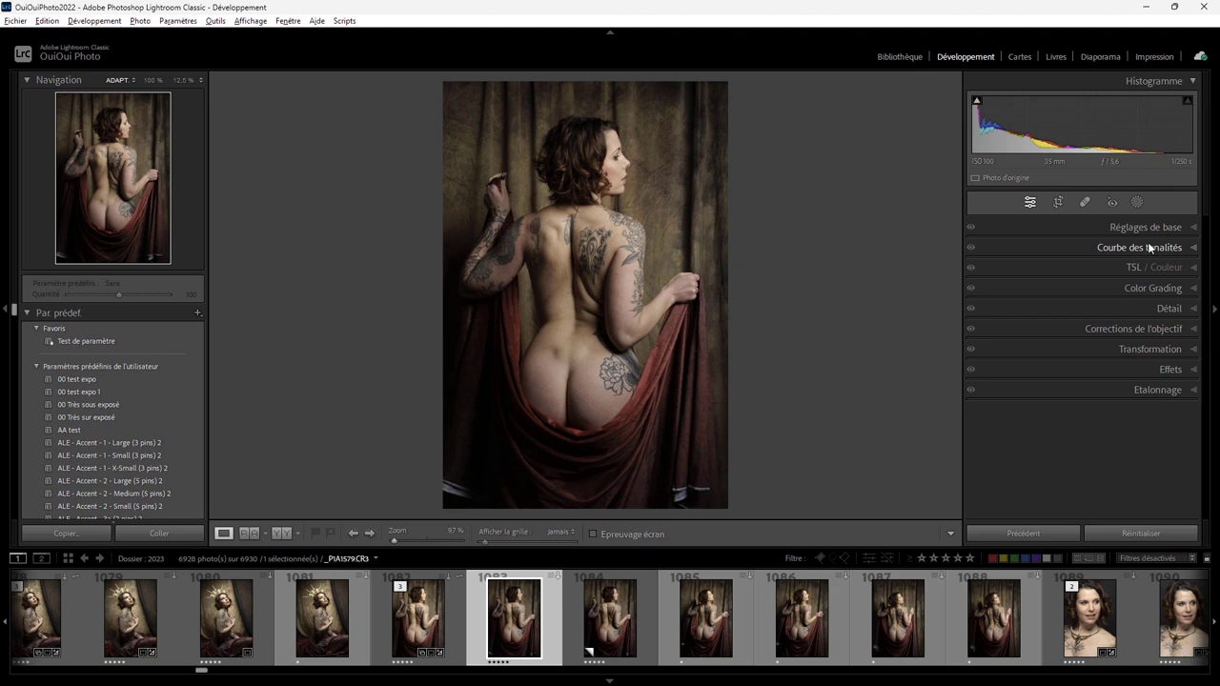
- Raise the Detail sharpening amount from 40 to 72, then show Lens Corrections
click(1193, 308)
mouse_move(1089, 457)
mouse_down()
mouse_move(1124, 456)
mouse_move(1109, 463)
mouse_up()
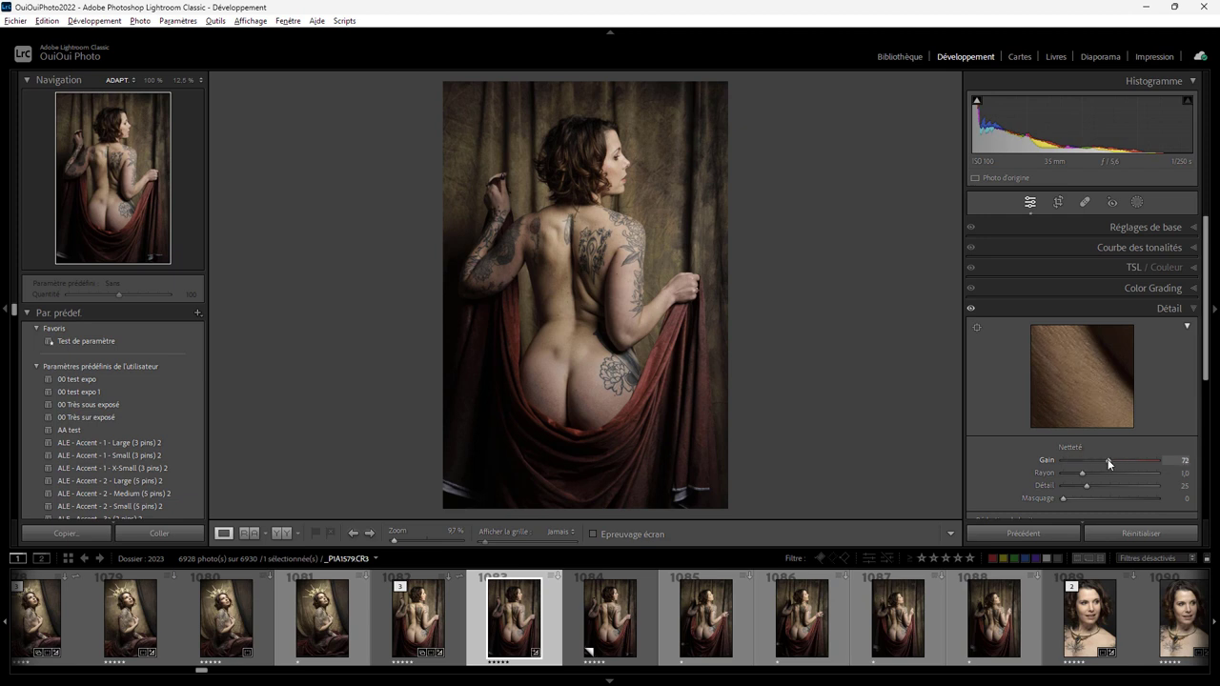
click(1187, 310)
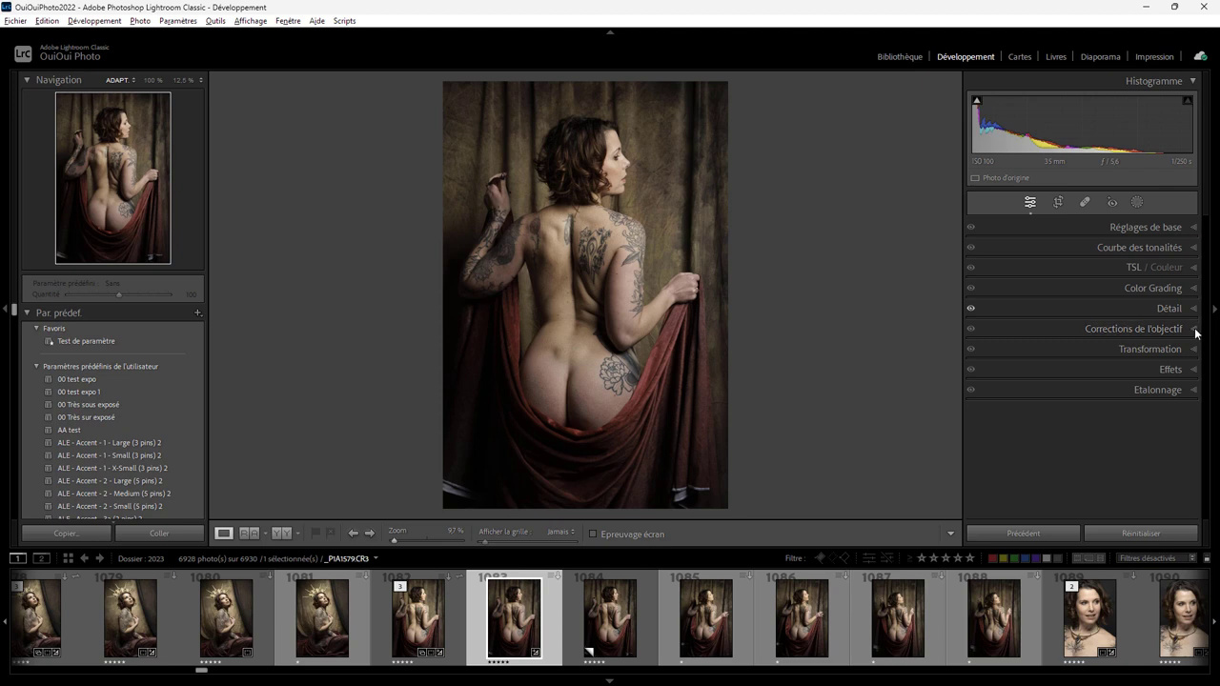
click(1195, 329)
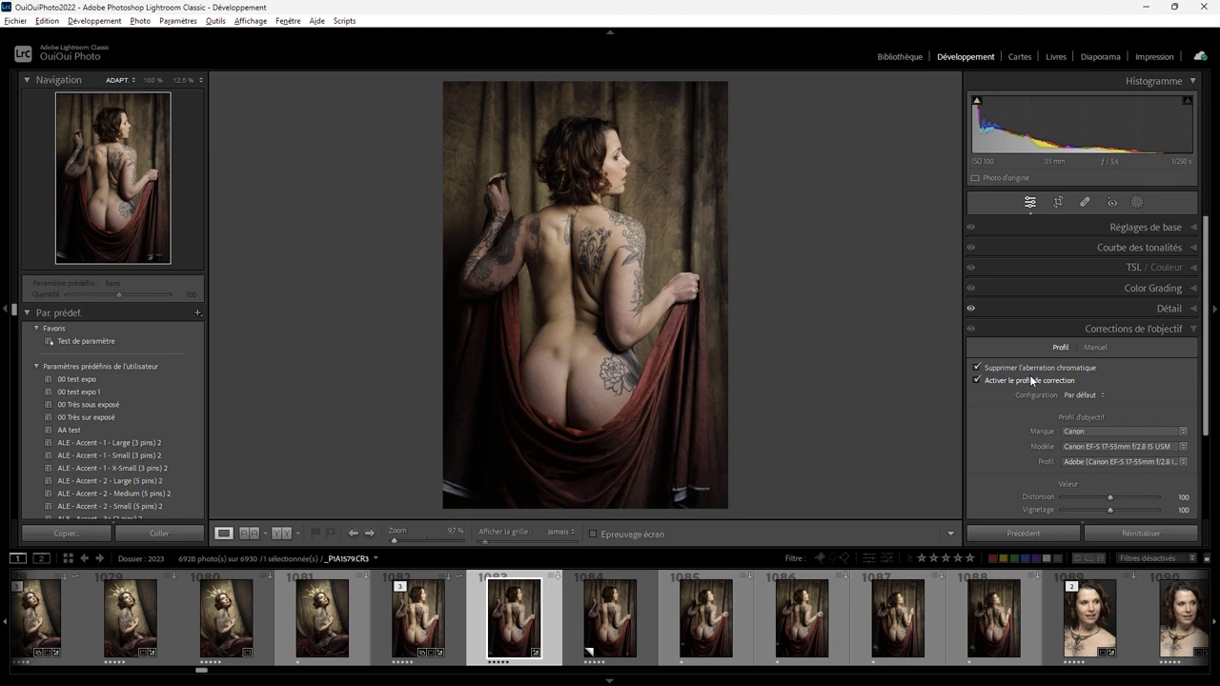
- Collapse Lens Corrections and reveal the Transformation section with its Upright modes and perspective sliders
click(1173, 332)
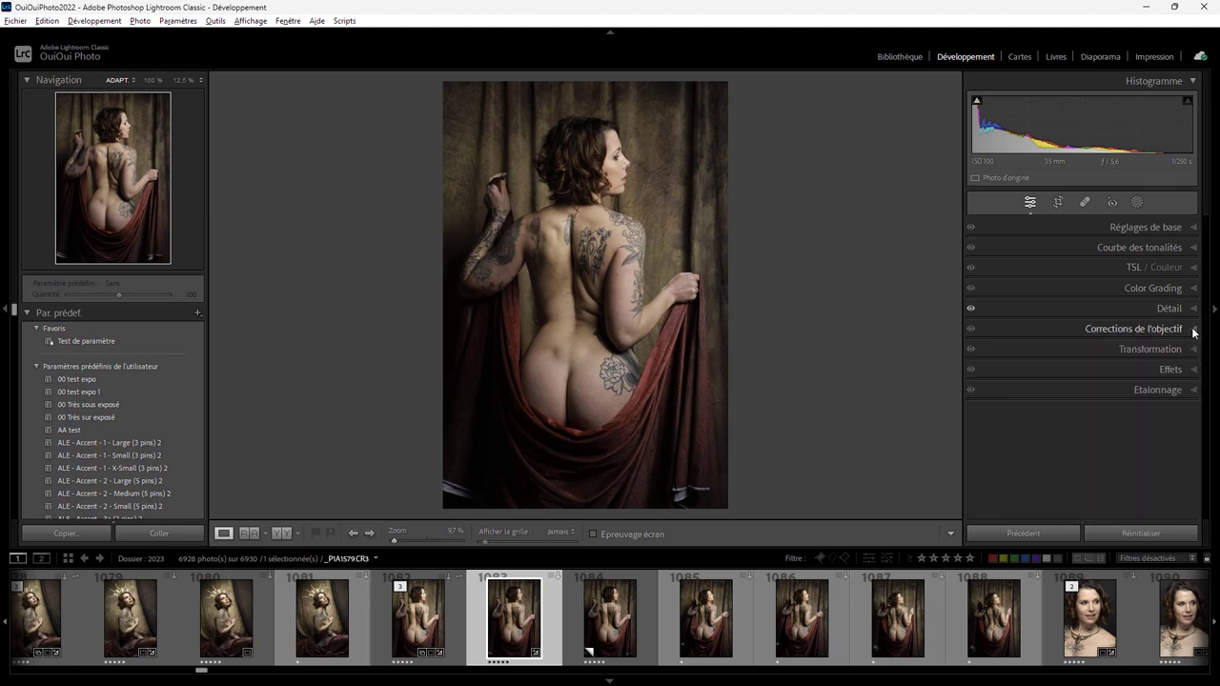
click(1194, 230)
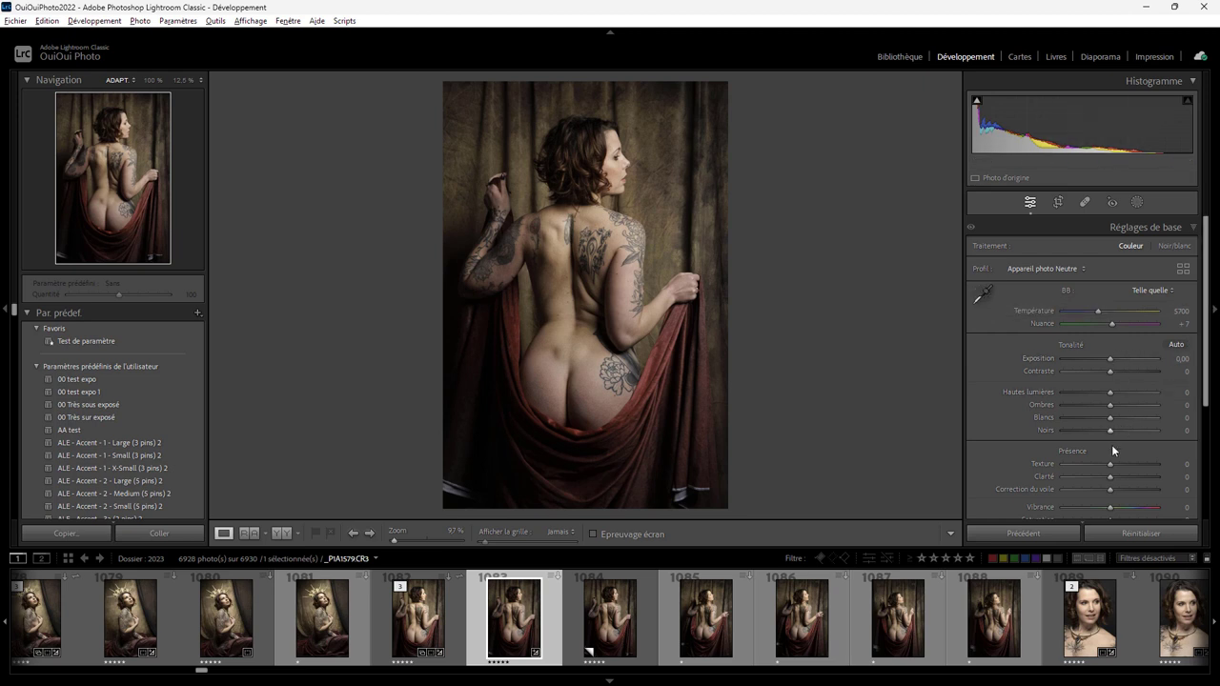
scroll(1208, 390, down, 3)
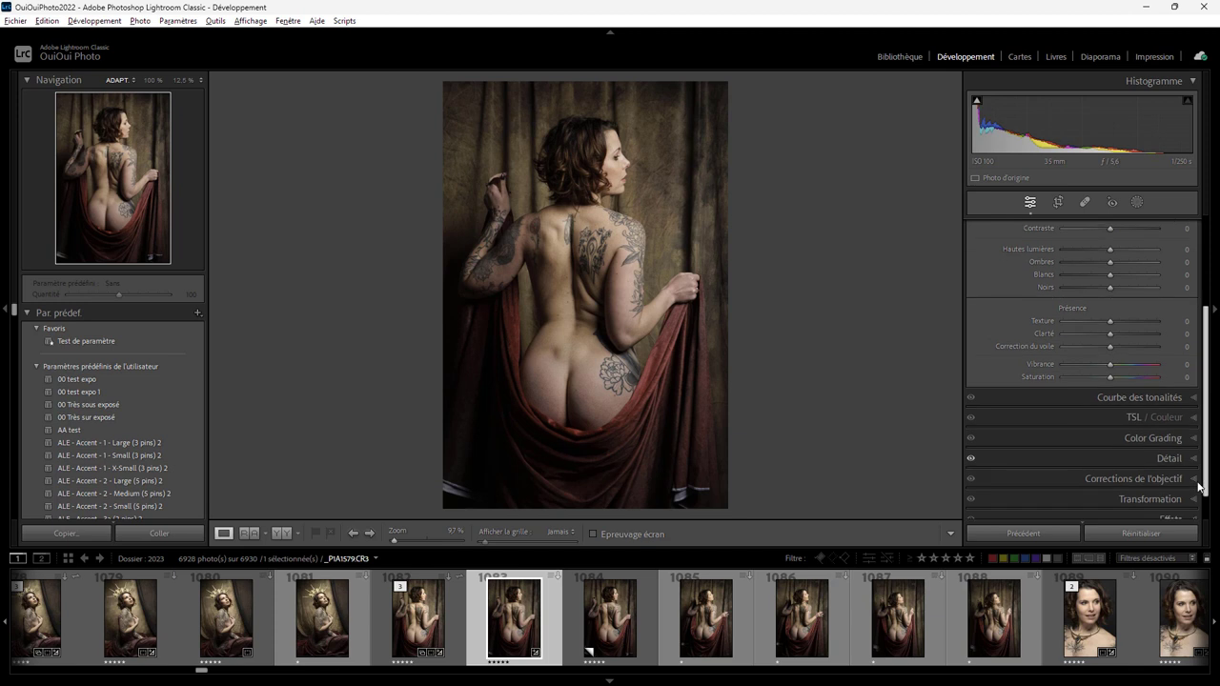
scroll(1202, 419, down, 2)
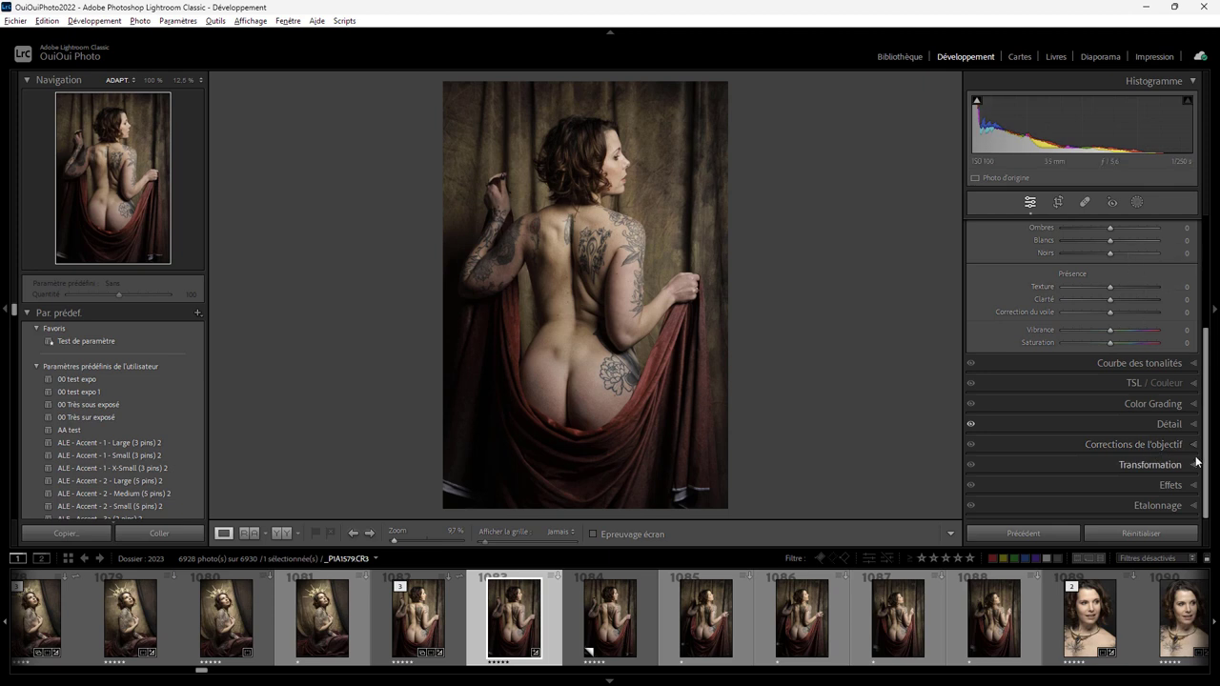
click(1194, 464)
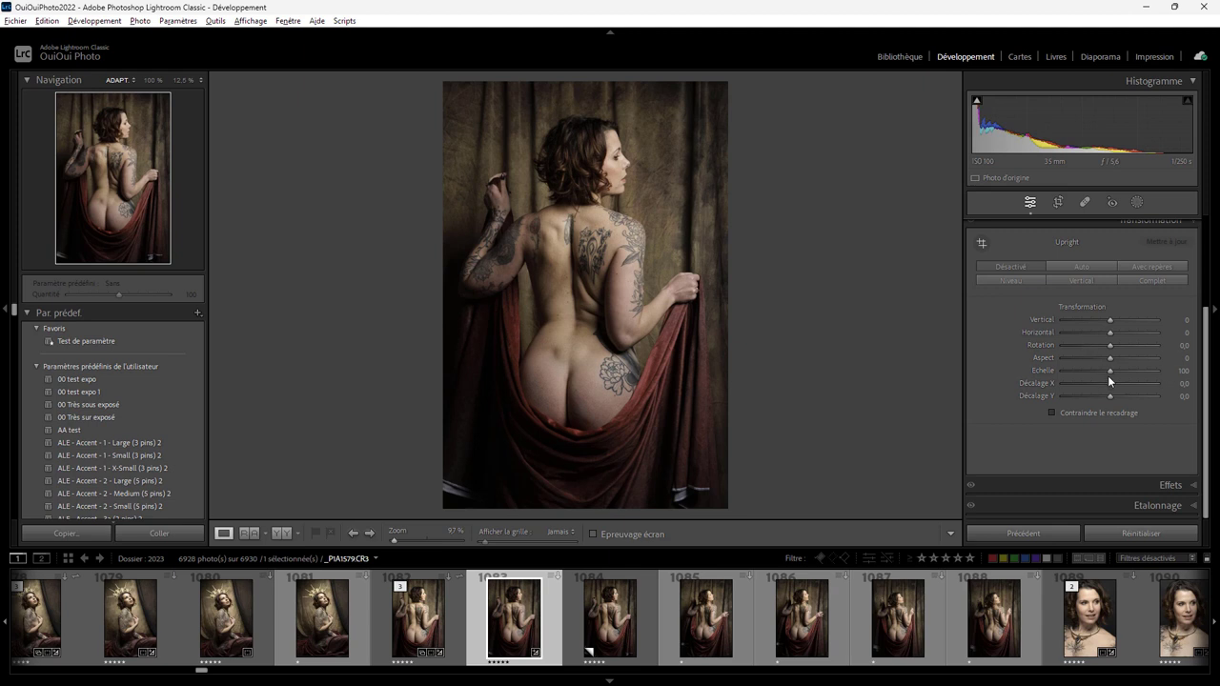
- Scroll the Develop panel up and fold the Transformation section closed
scroll(1144, 305, up, 3)
click(1194, 323)
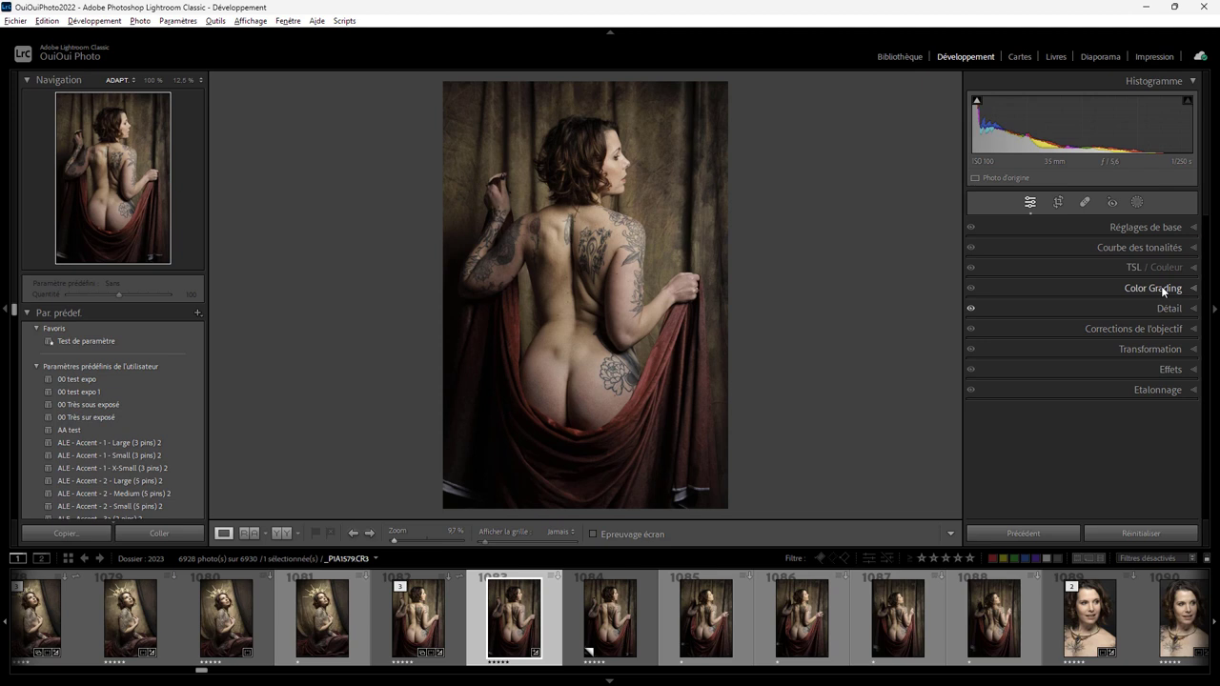
- Expand Etalonnage, review its calibration sliders (all at 0), then collapse it again
click(1192, 391)
scroll(1204, 404, down, 1)
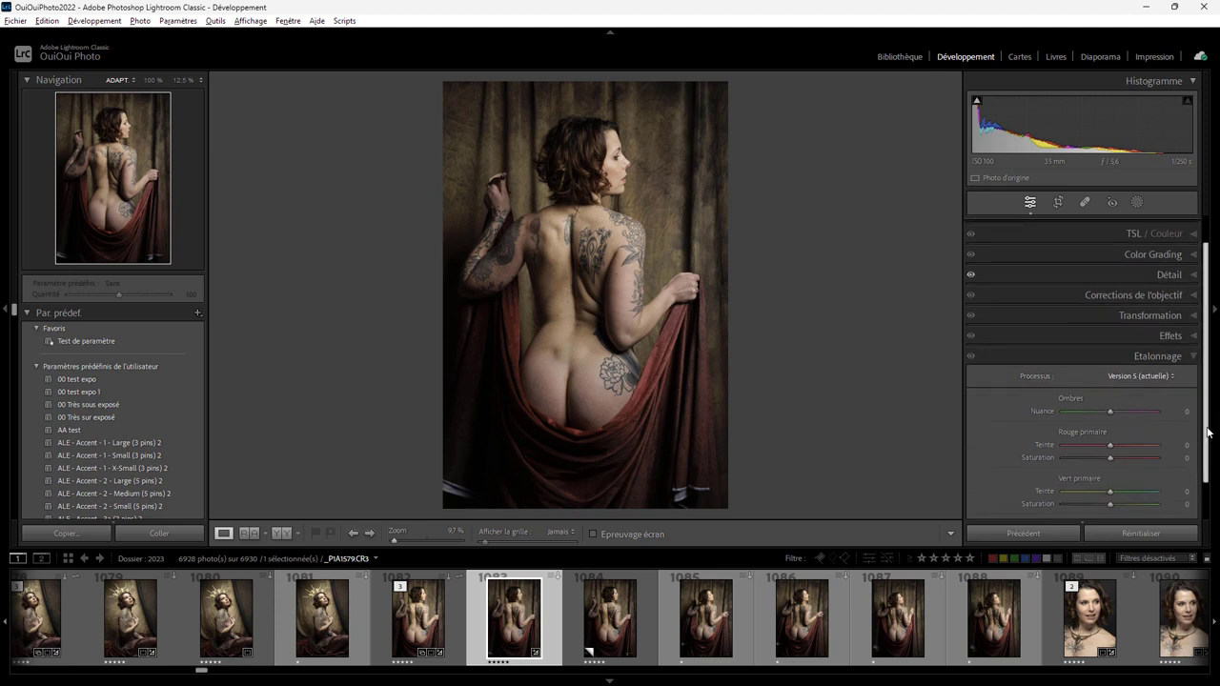
scroll(1203, 433, down, 1)
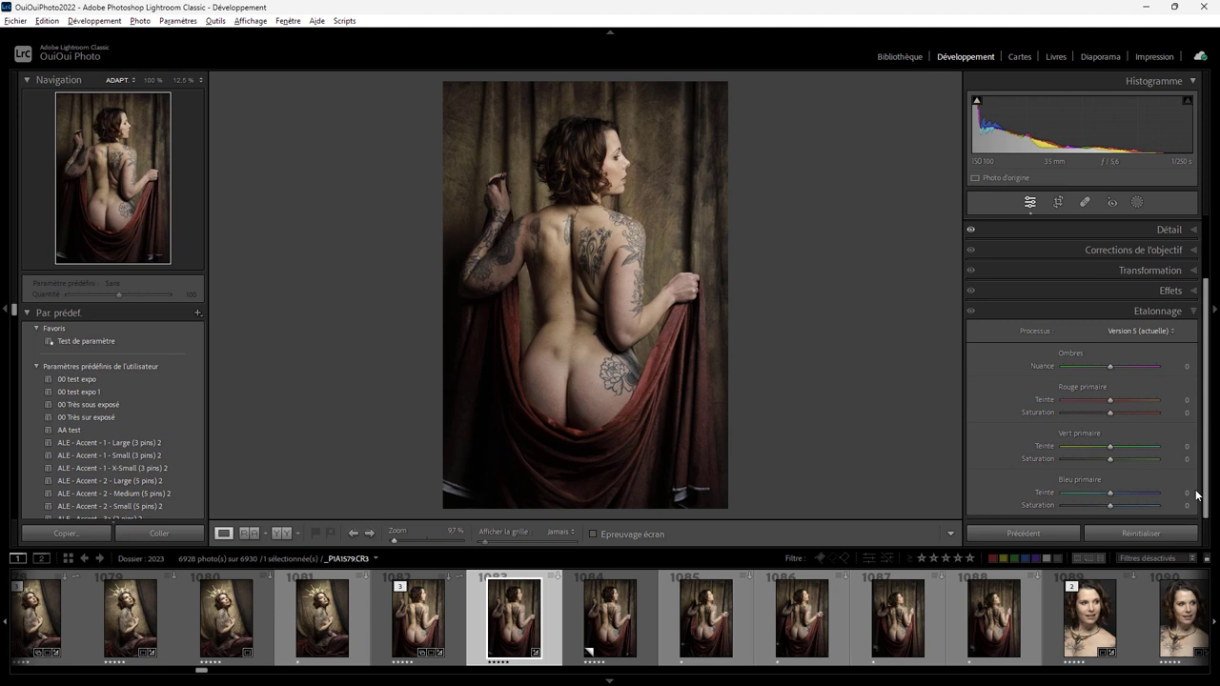
scroll(1208, 487, up, 2)
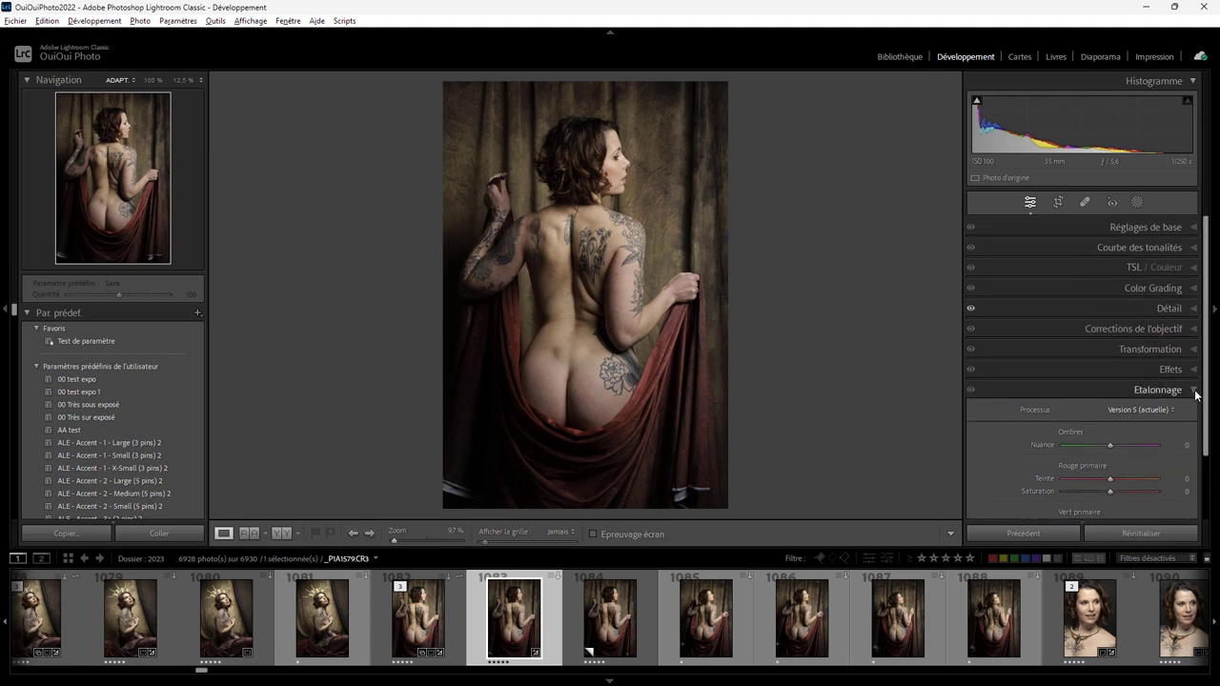
click(1197, 394)
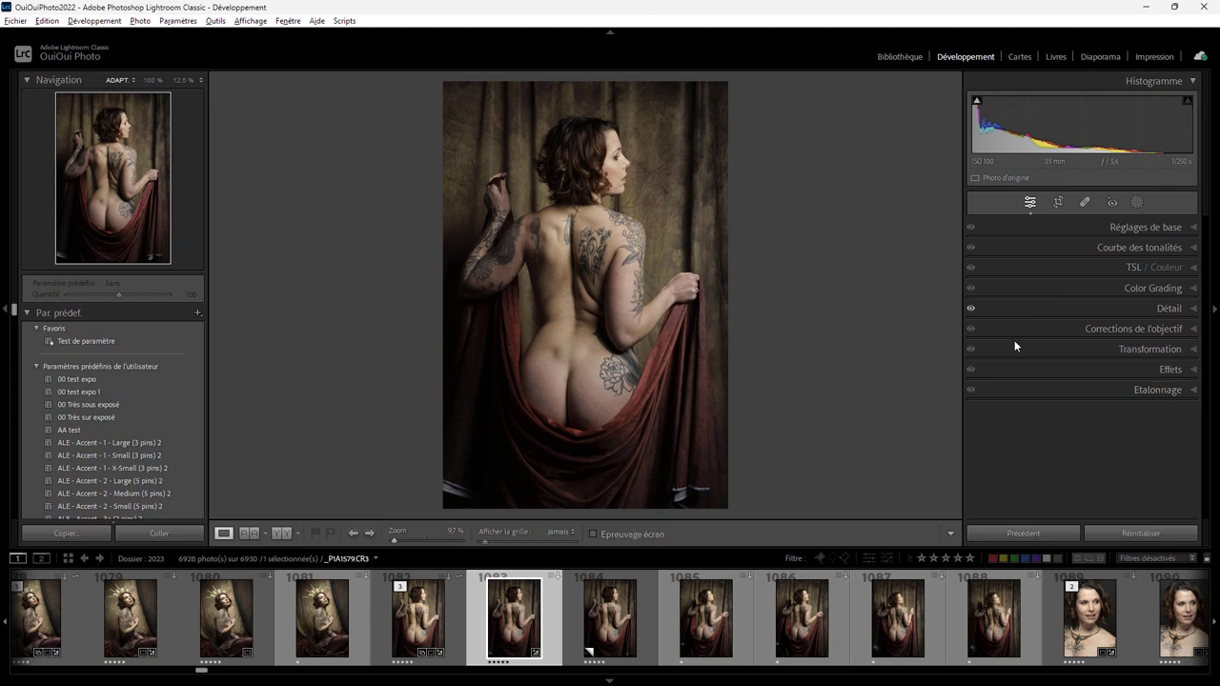
- Customise the Develop panel order to put Etalonnage above Effets, saving and restarting later
right_click(1078, 386)
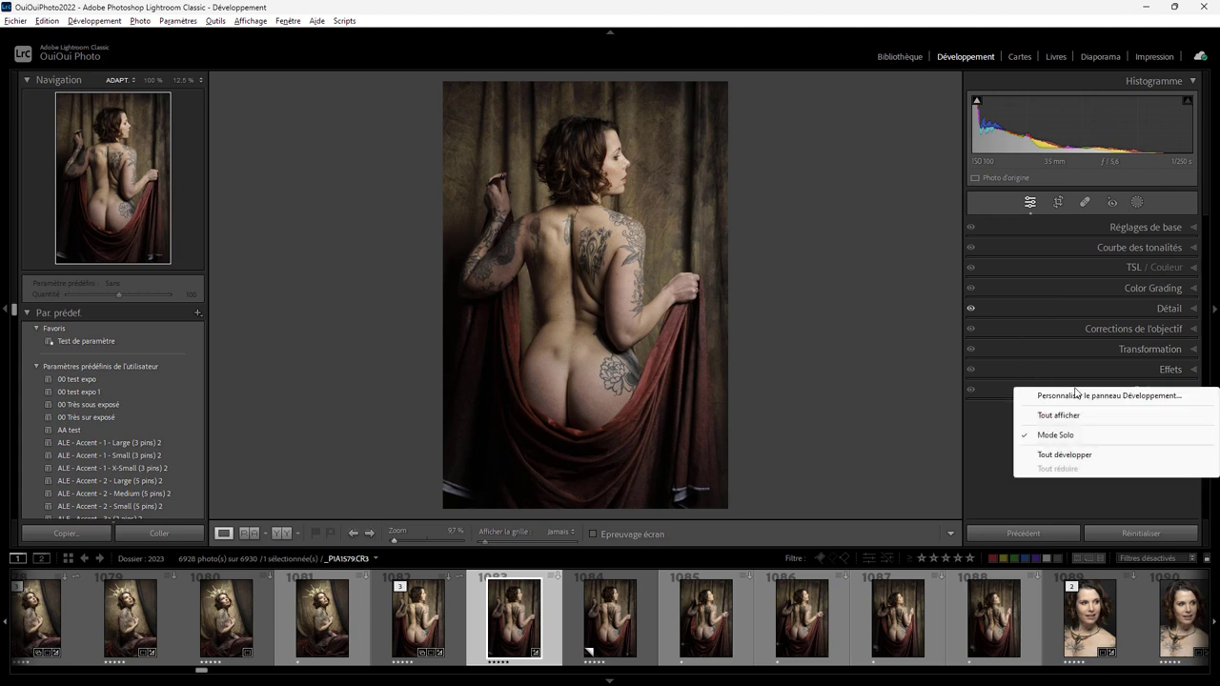
click(1096, 396)
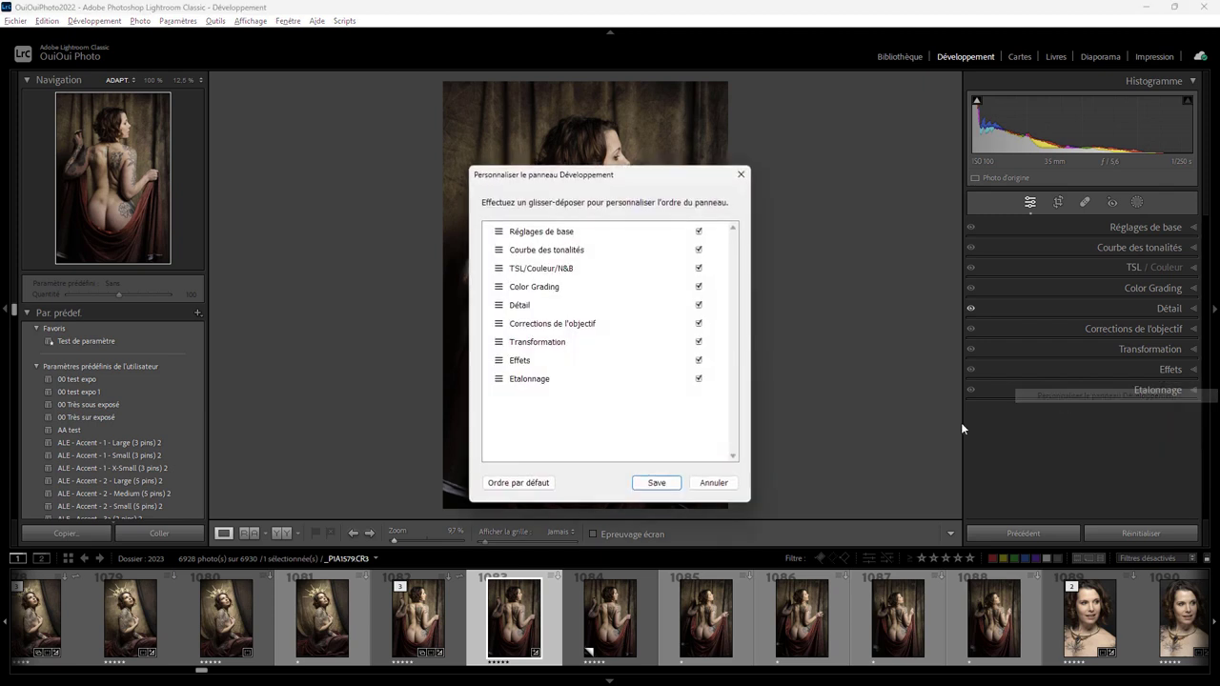
click(499, 378)
drag(500, 378, 499, 359)
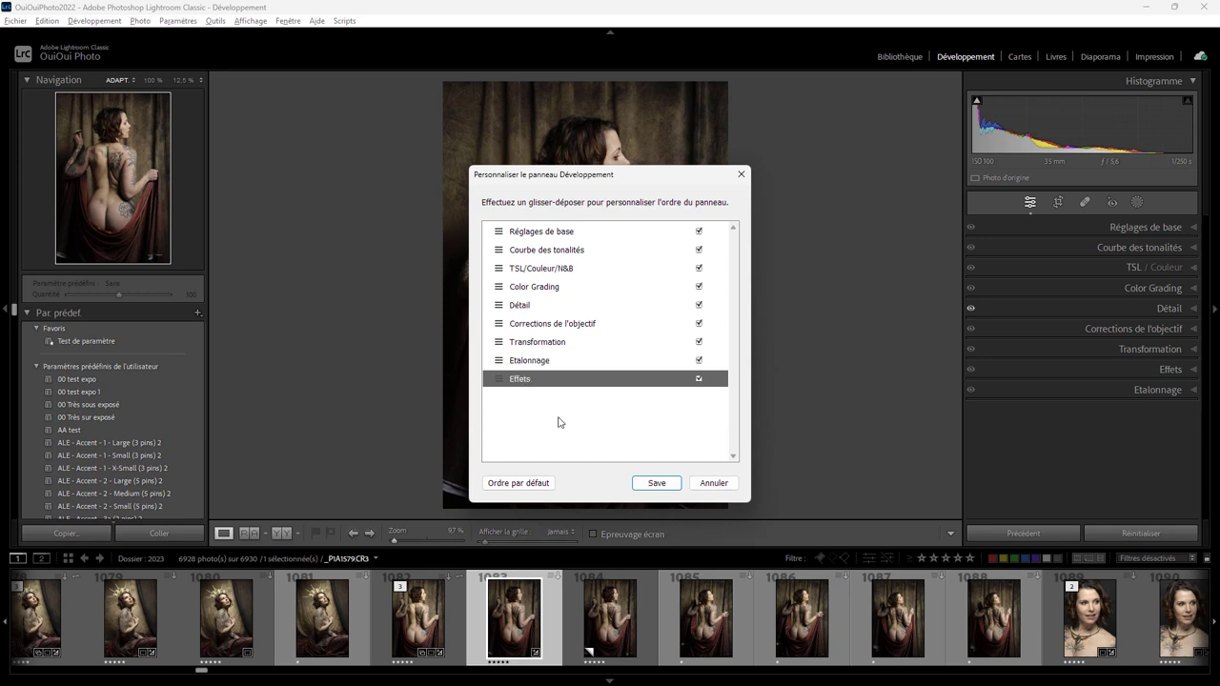
click(657, 483)
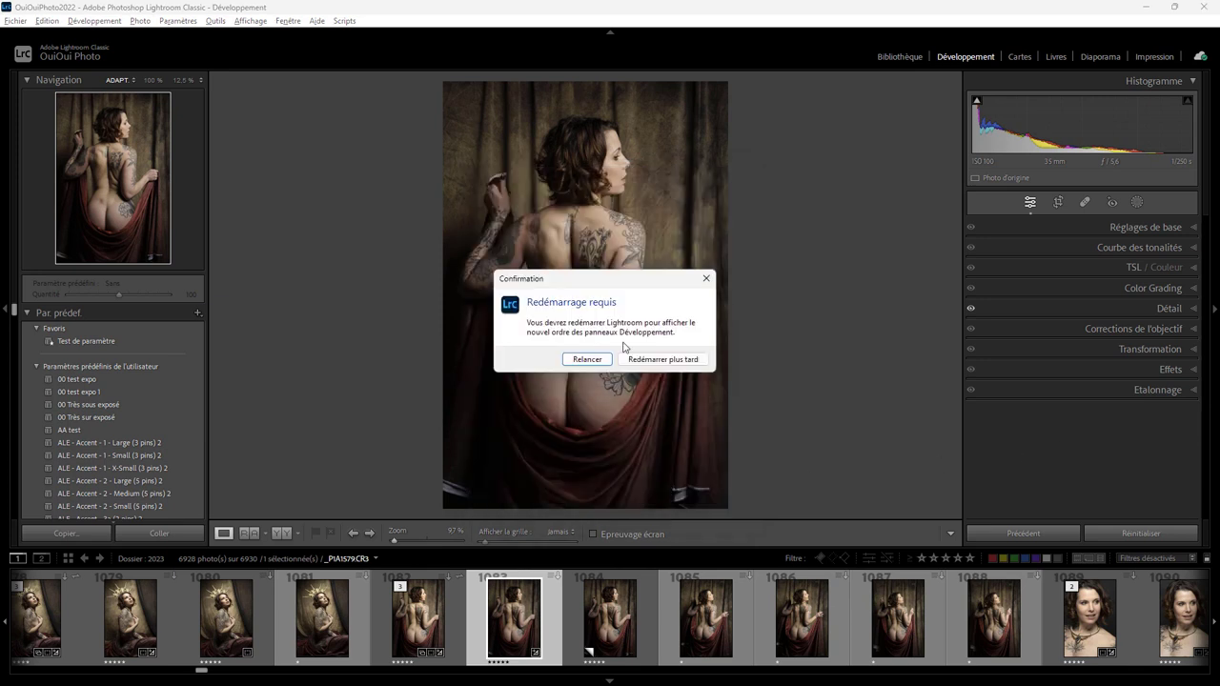
click(679, 362)
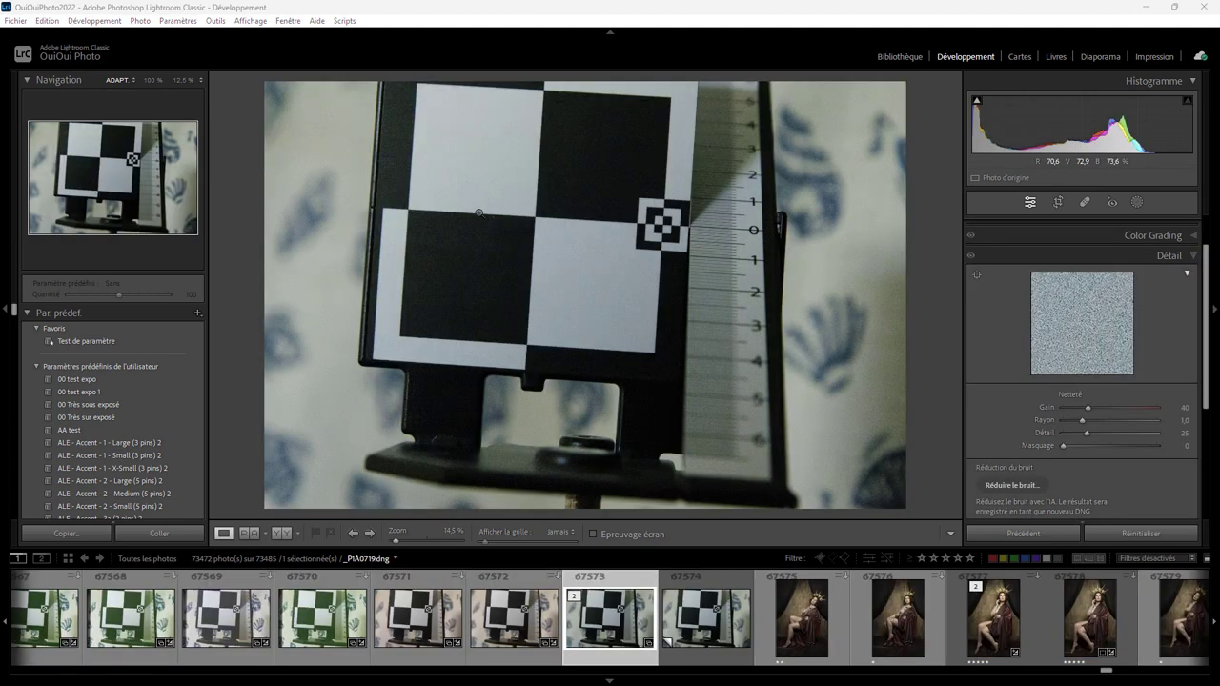
- View the chart's target marker at 100% and raise Clarté to +100 in Réglages de base
click(664, 226)
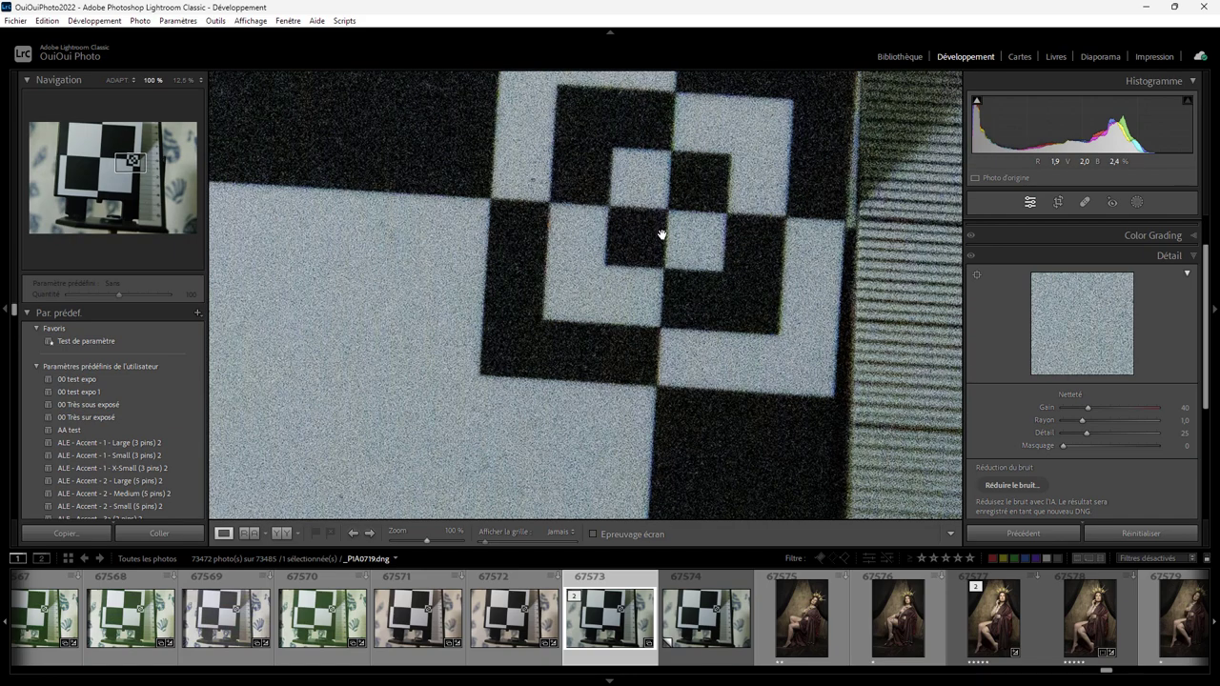
mouse_move(667, 239)
mouse_down()
mouse_move(623, 362)
mouse_move(623, 291)
mouse_up()
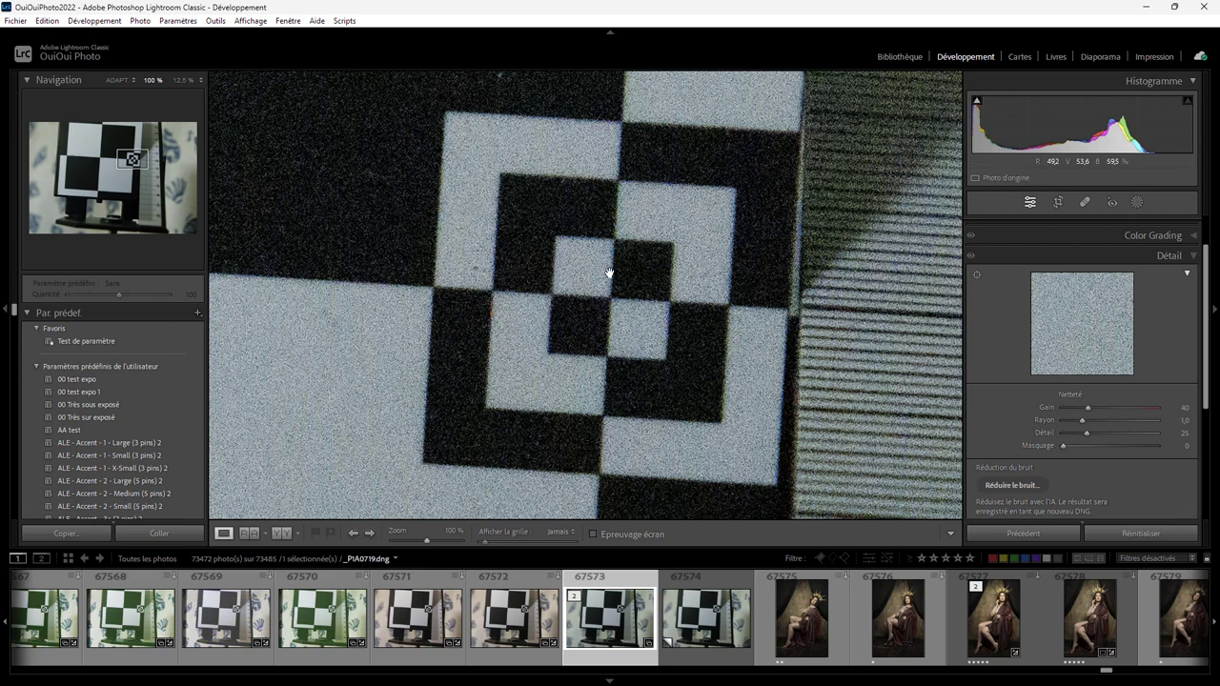
drag(609, 274, 592, 254)
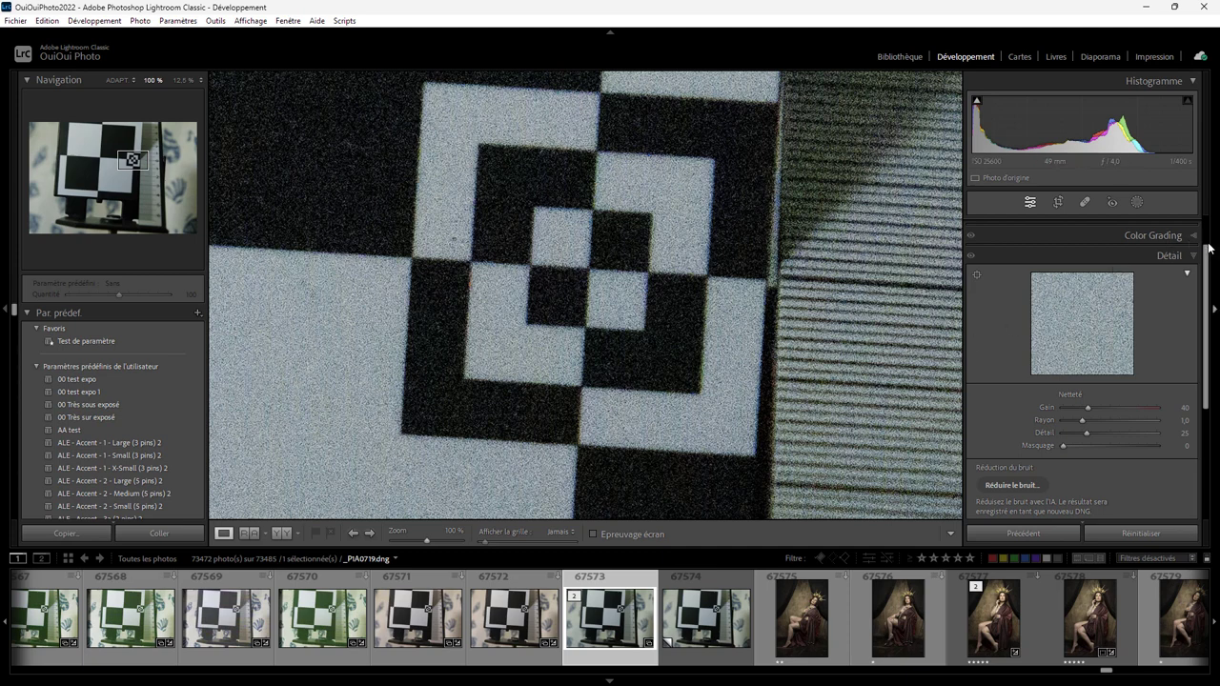
drag(1205, 267, 1203, 238)
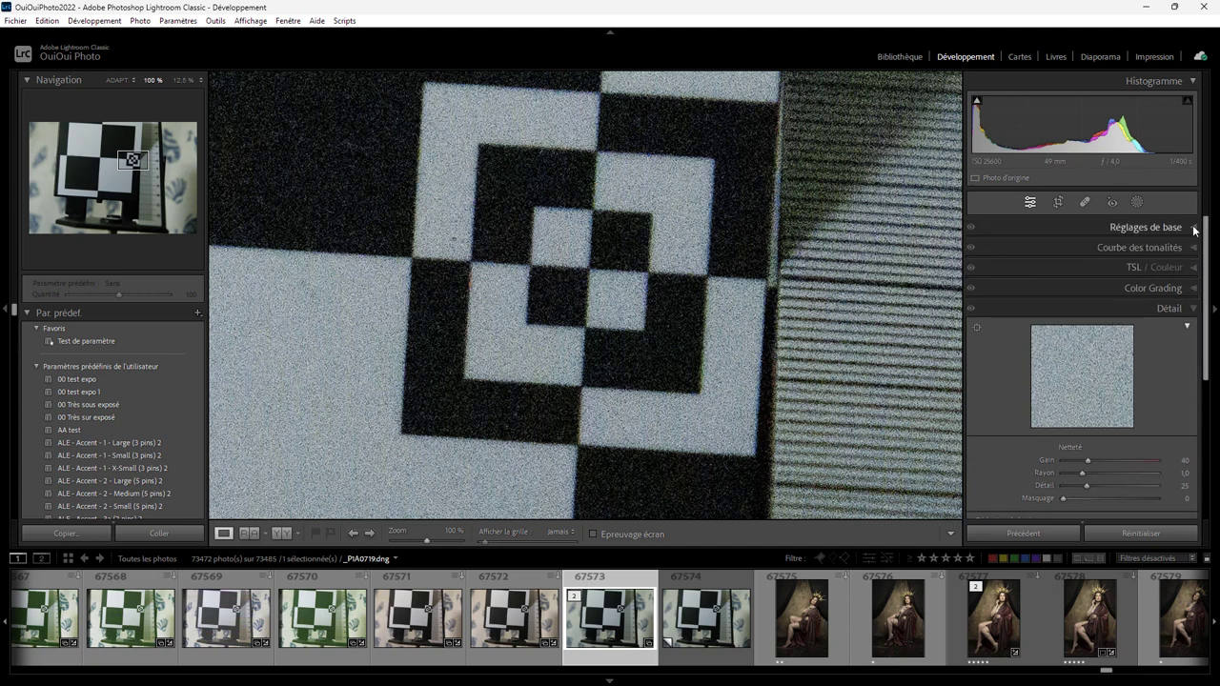
click(1194, 232)
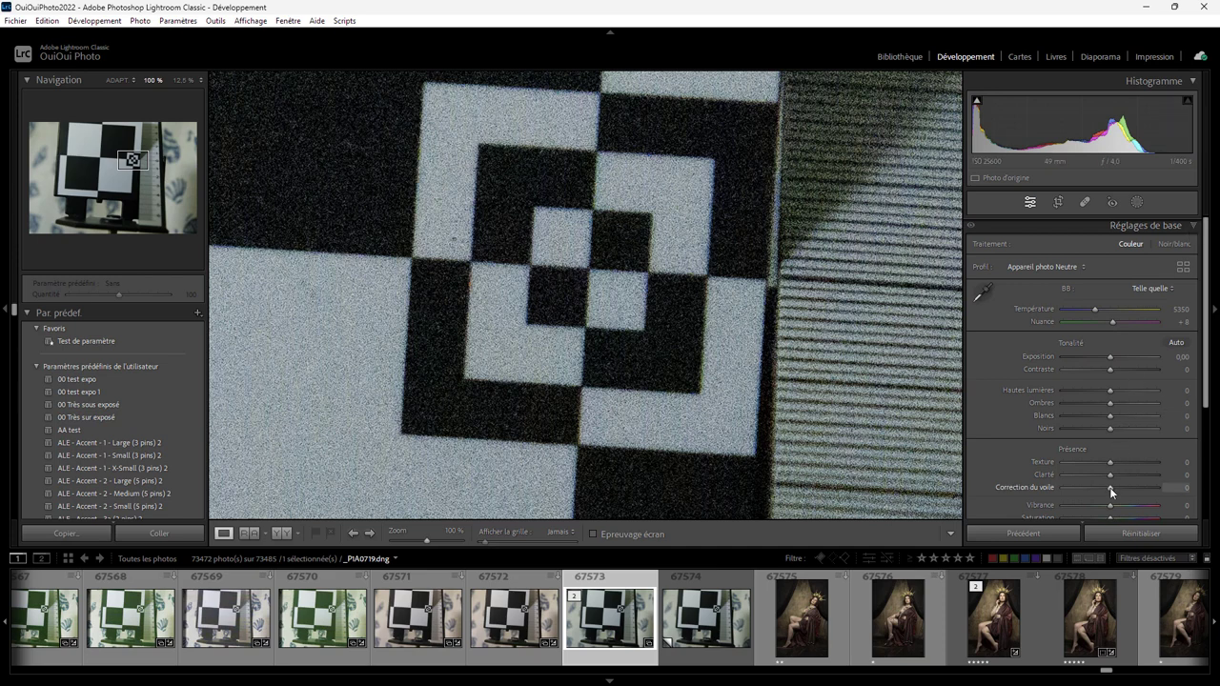
drag(1110, 477, 1178, 478)
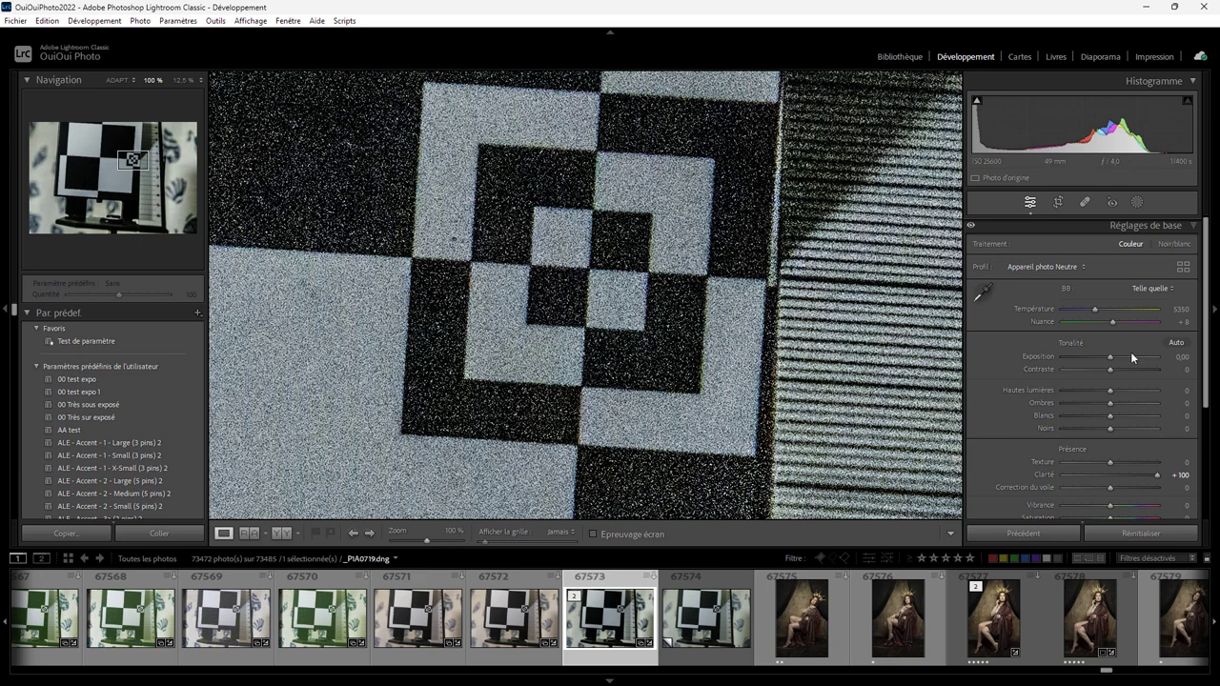
- Compare the unedited copy against the Clarté +100 version, then open the Réduire le bruit preview
click(701, 623)
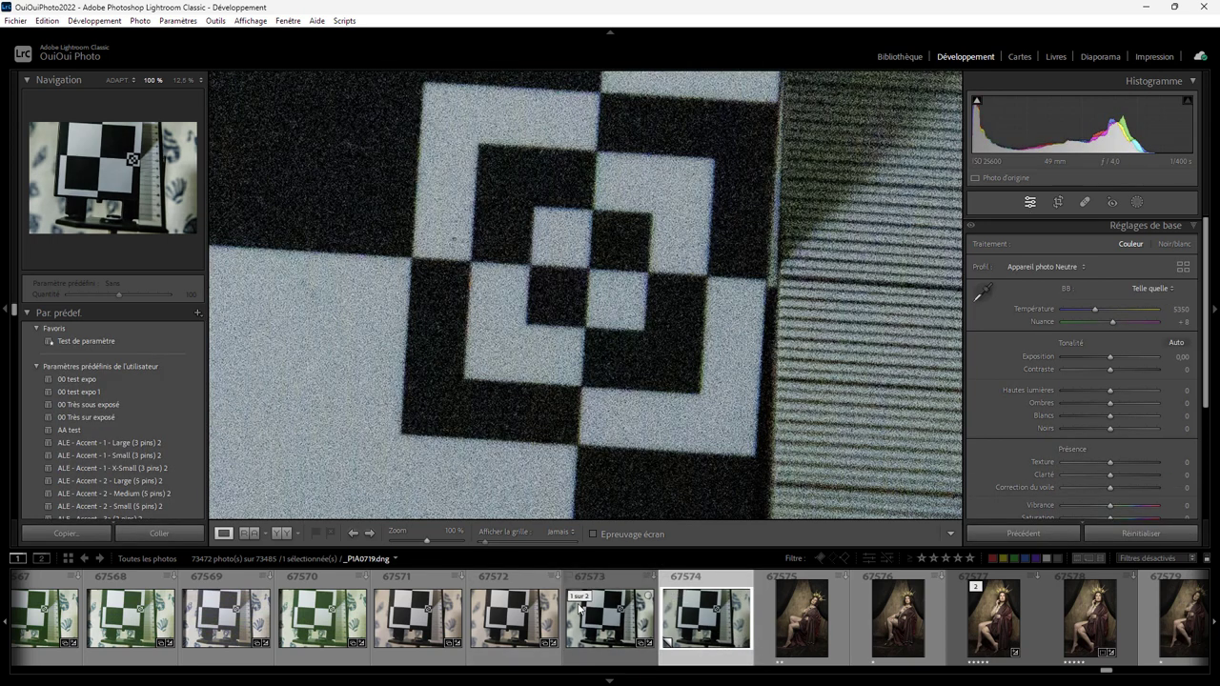
mouse_move(714, 619)
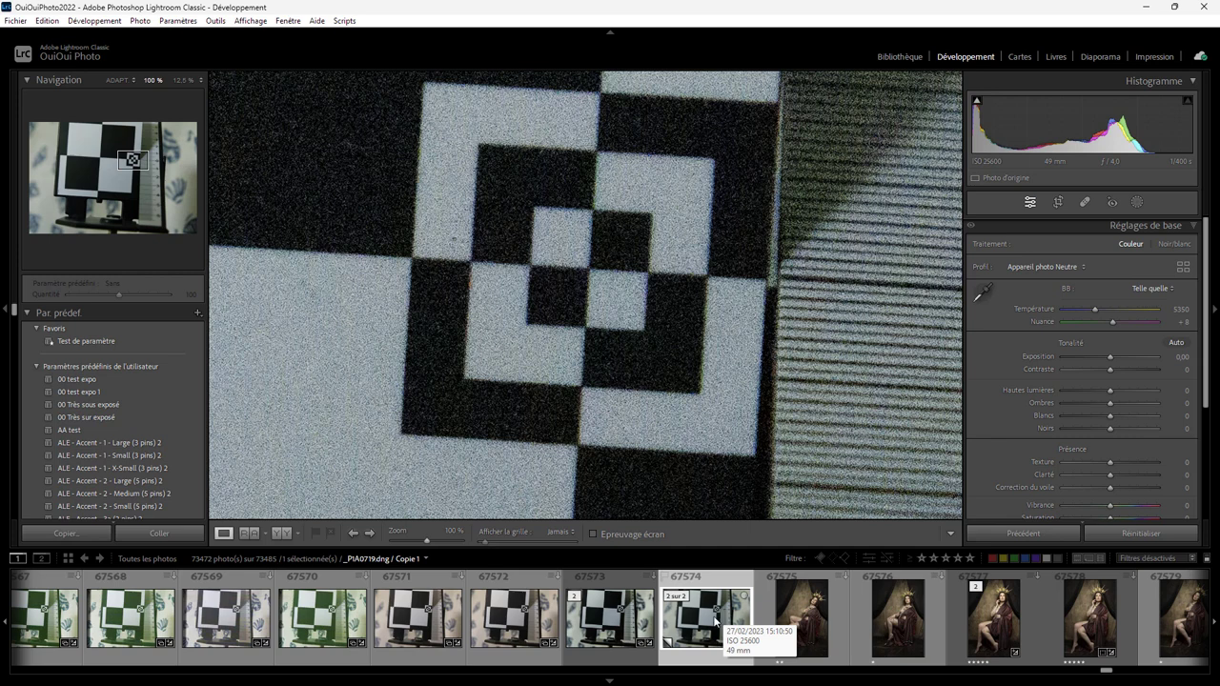
click(607, 615)
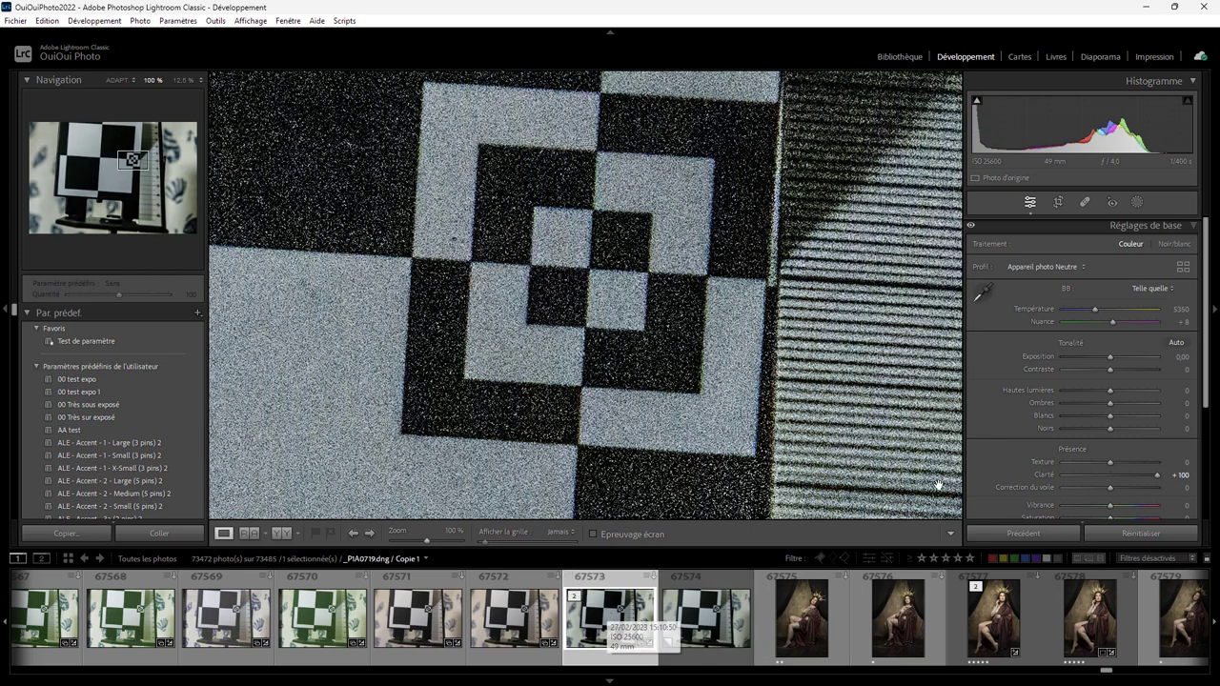
scroll(1208, 363, down, 4)
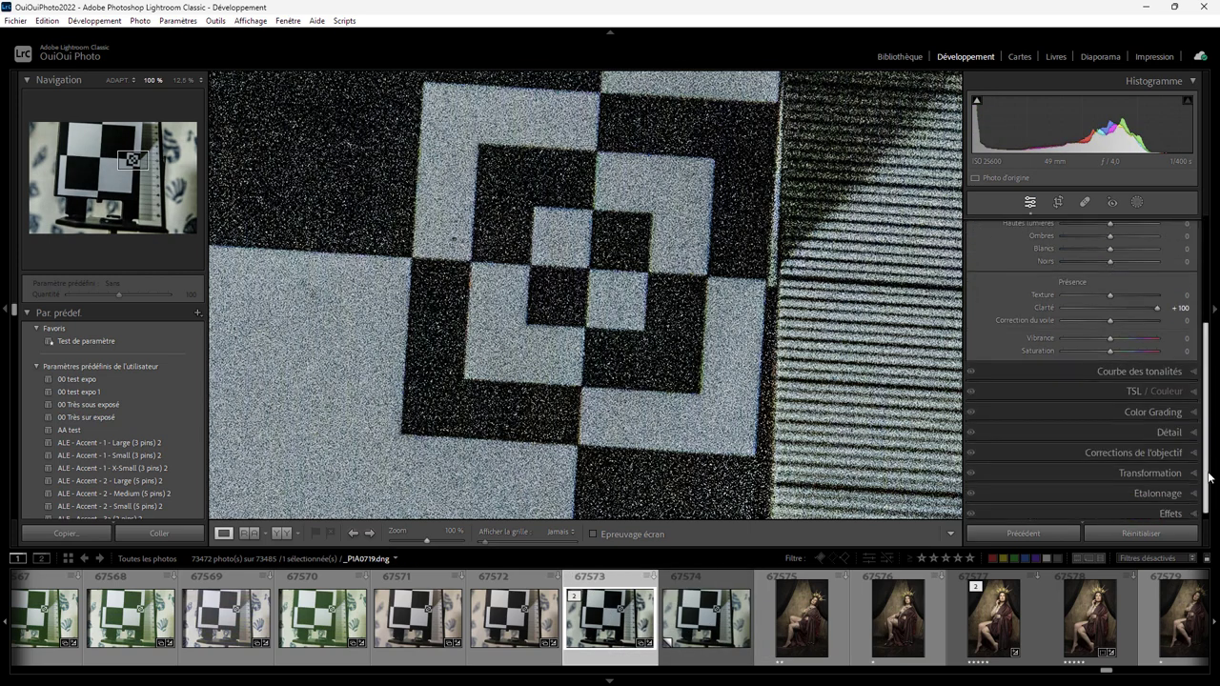
click(1195, 424)
scroll(1058, 386, down, 3)
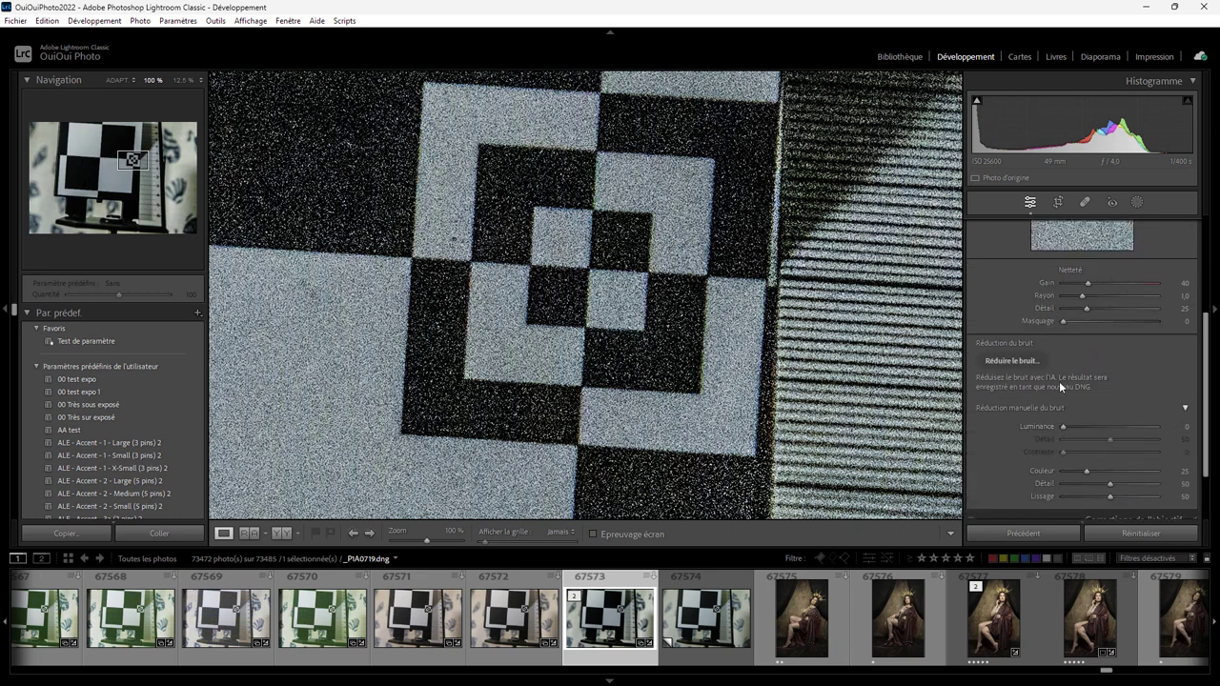
click(1030, 358)
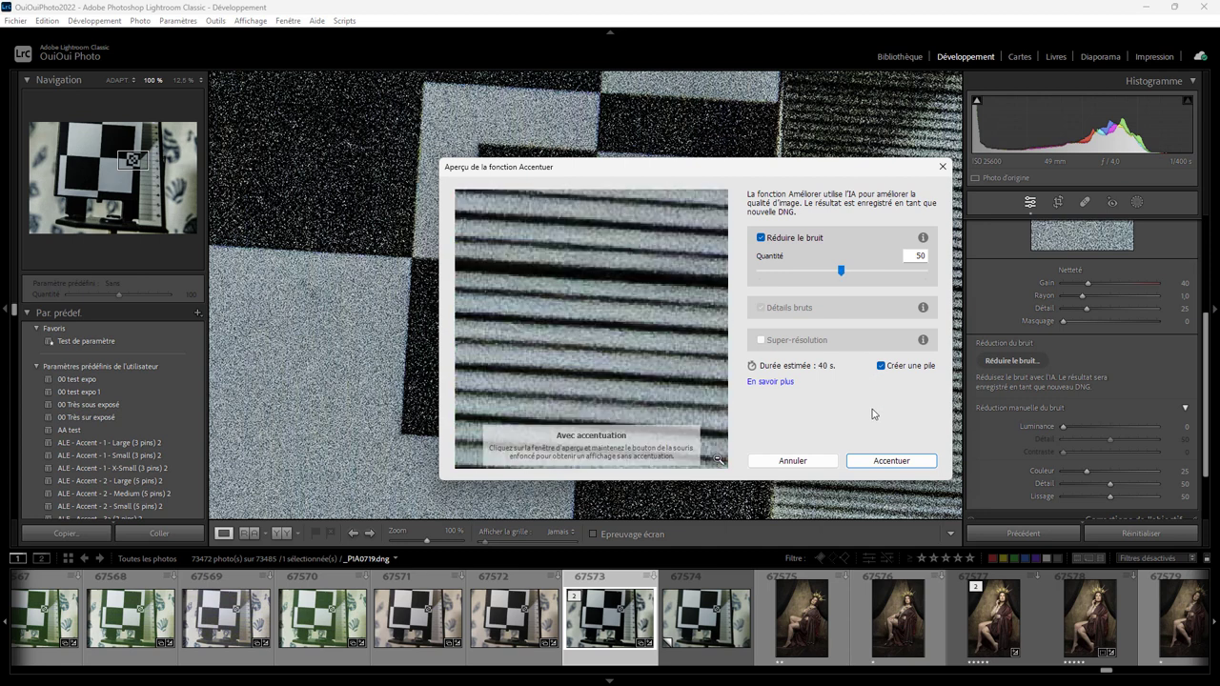
- Run AI Denoise to create _PIA0719-Avec accentuation-Bruit.dng
click(883, 463)
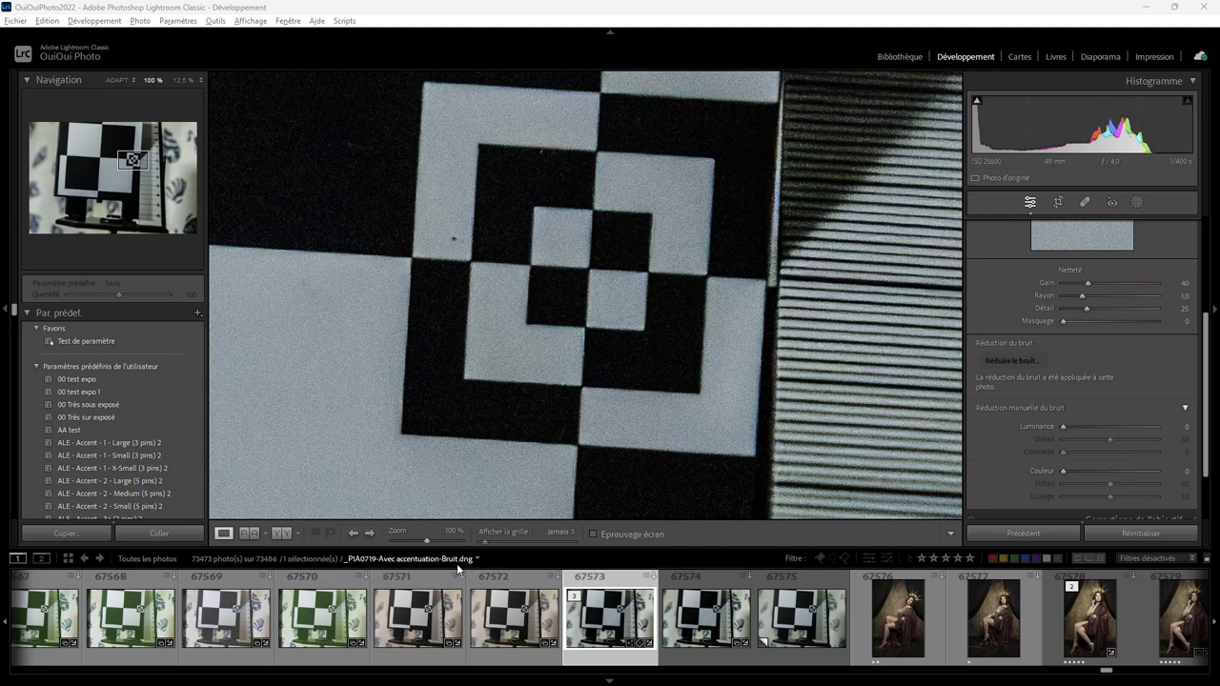
- Run AI Denoise on the other noisy chart copy, creating _PIA0719-Avec accentuation-Bruit-2.dng
click(791, 615)
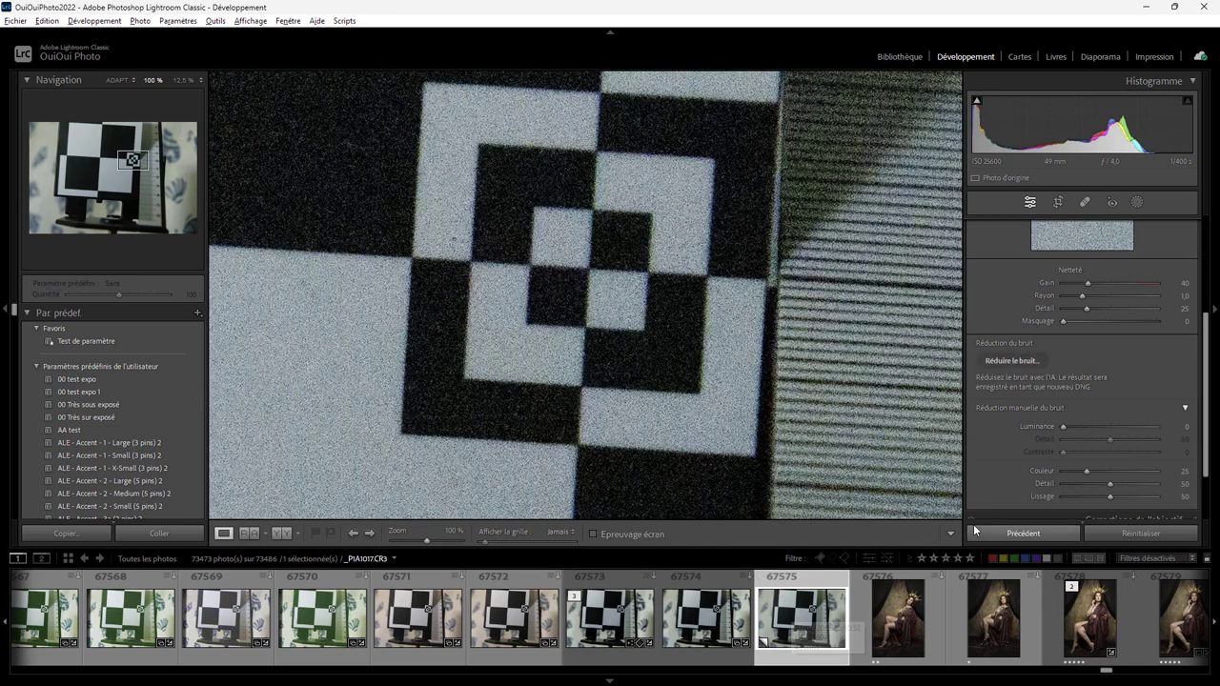
click(1008, 360)
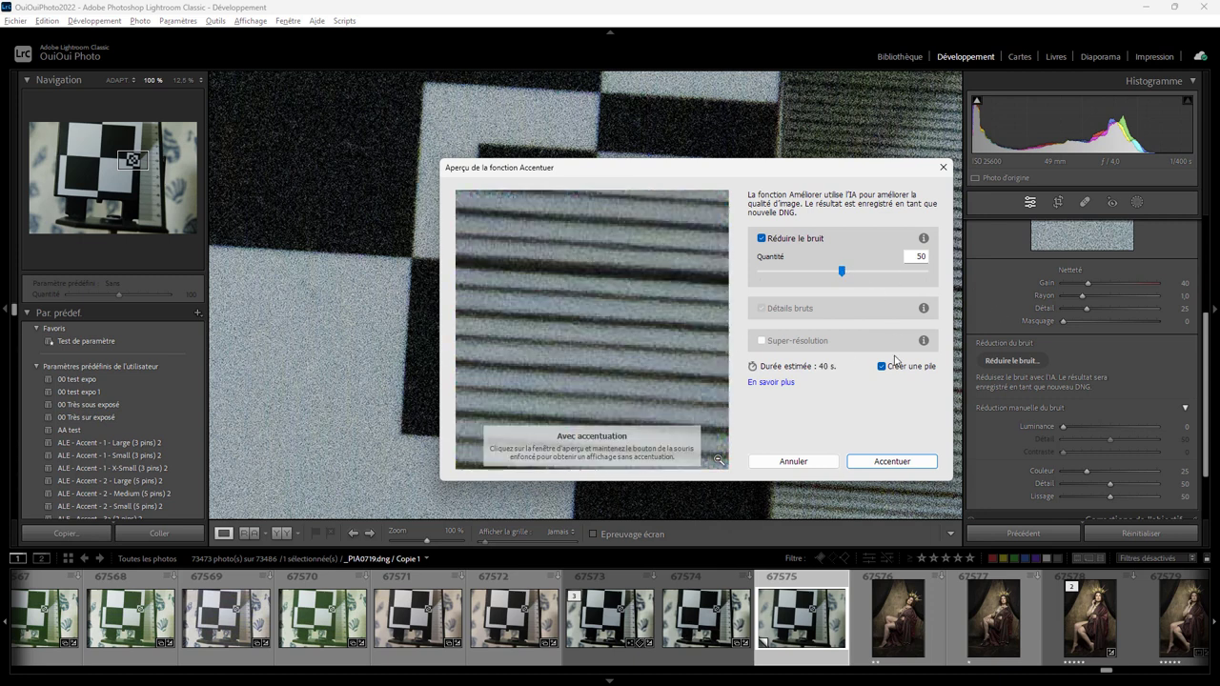
click(903, 456)
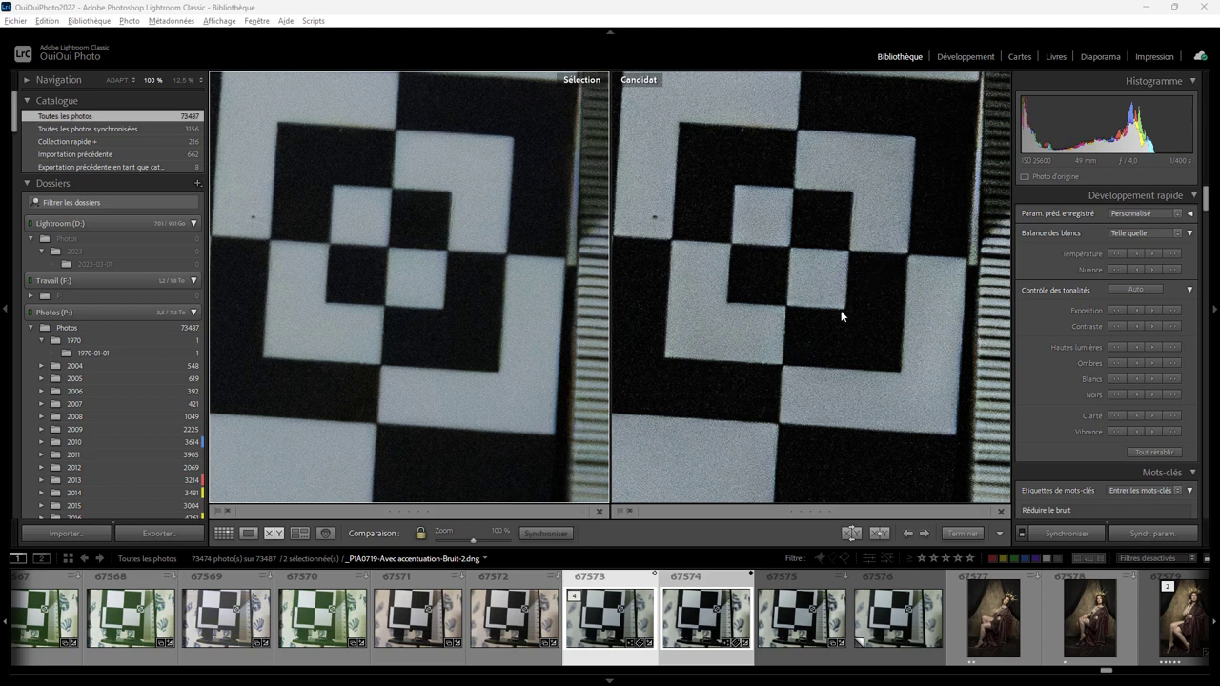
- Advance the compare candidate, then return to the Développement module
key(Up)
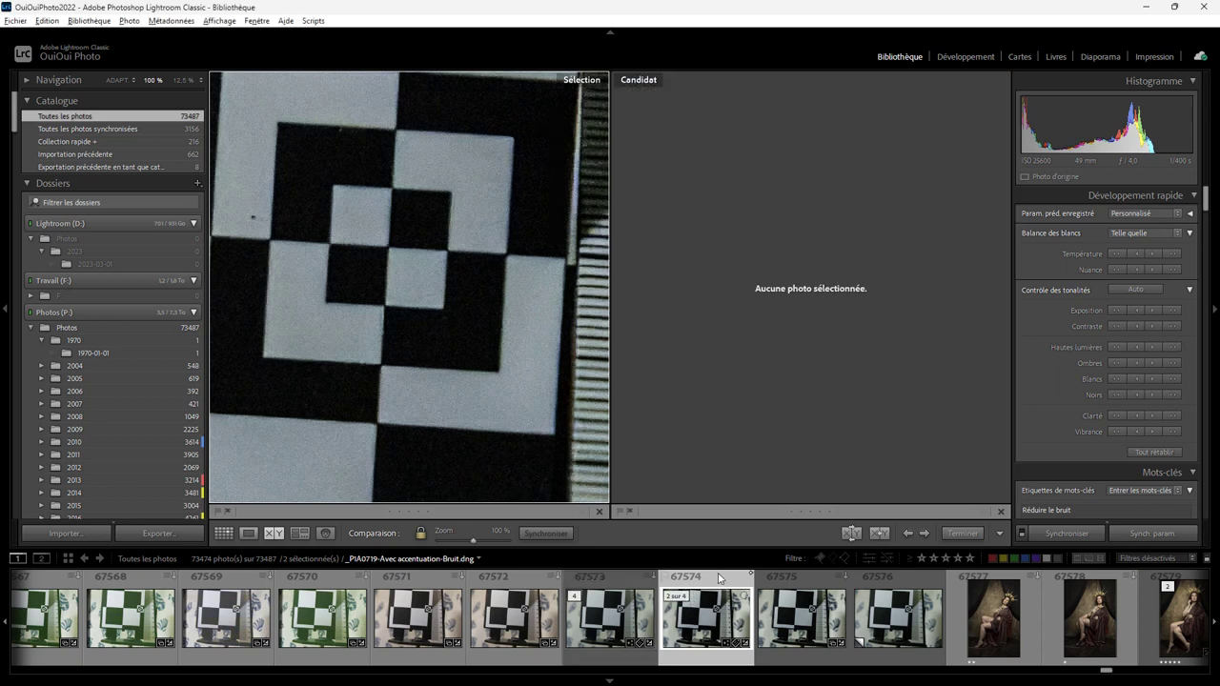
click(967, 57)
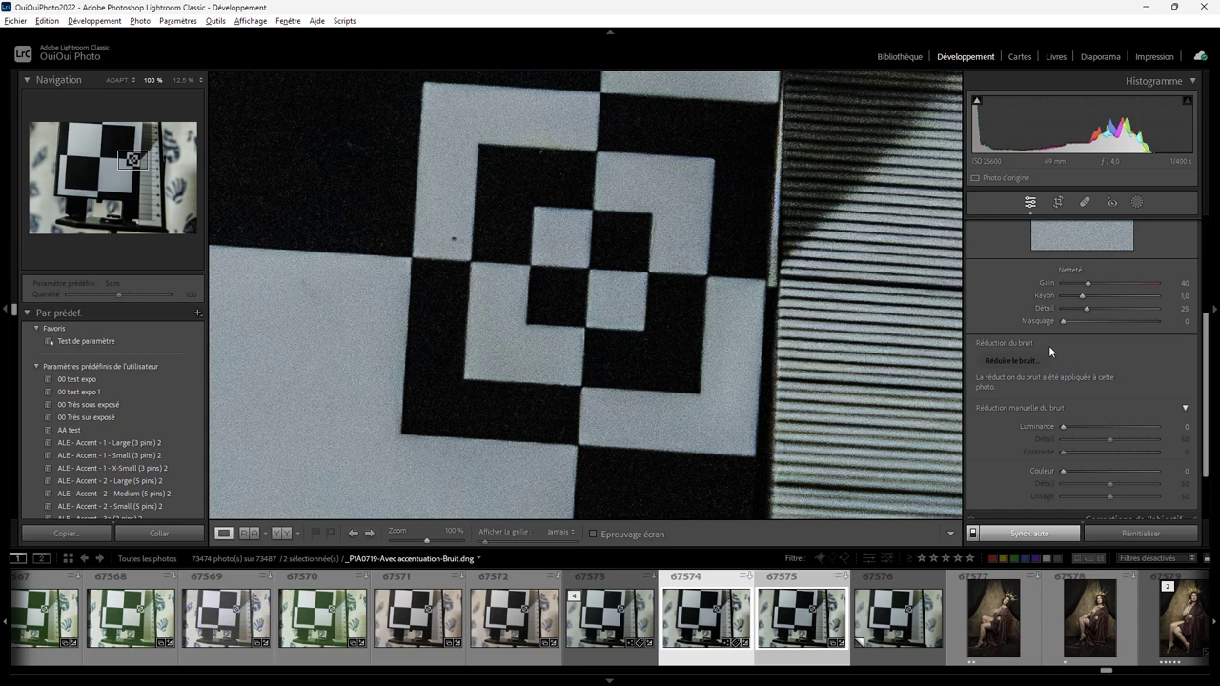
- Select the noisy _PIA0719.dng / Copie 1 virtual copy in the filmstrip
click(896, 618)
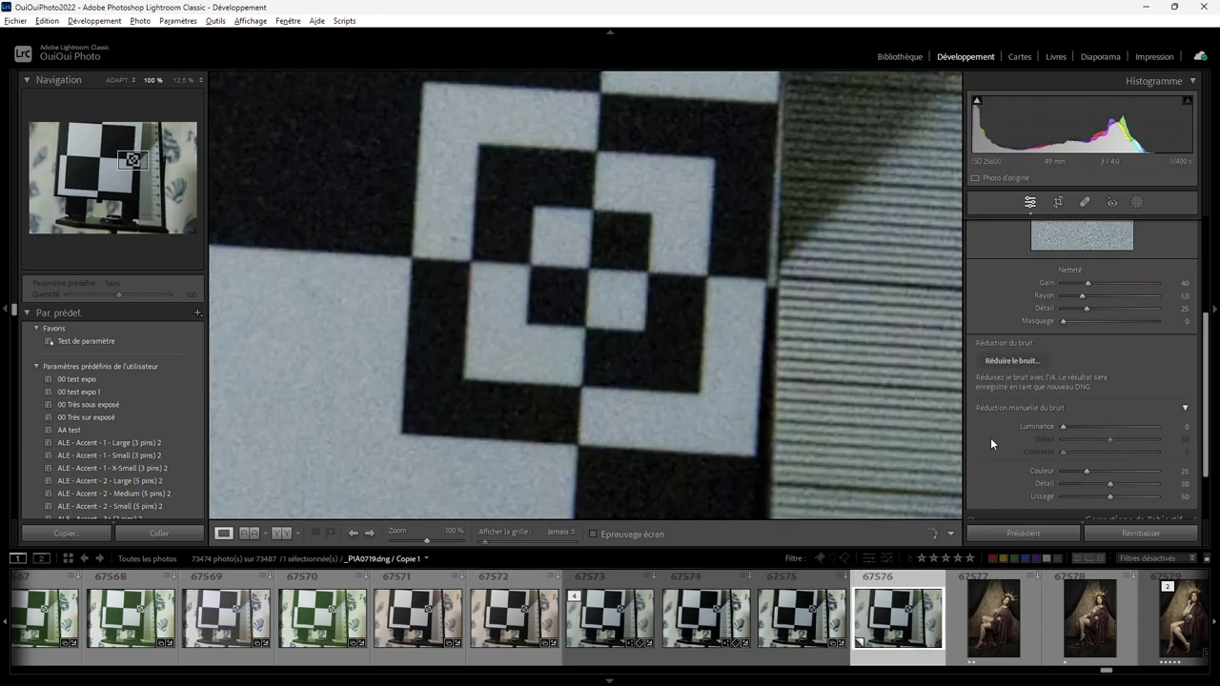